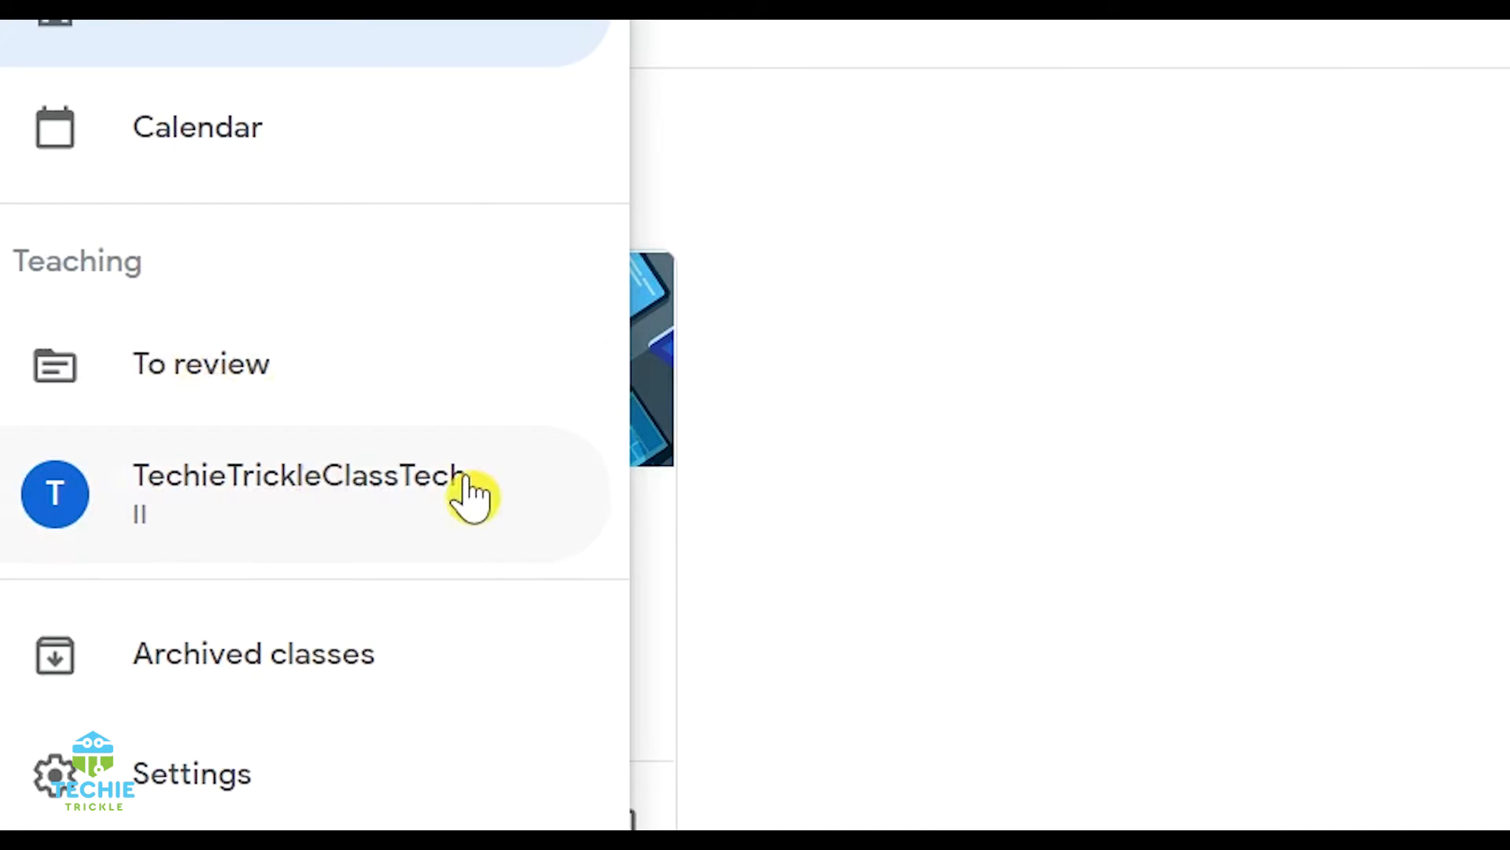
# Step: Open the student's turned-in document for the English Reading assignment from the work awaiting review
pyautogui.click(1109, 601)
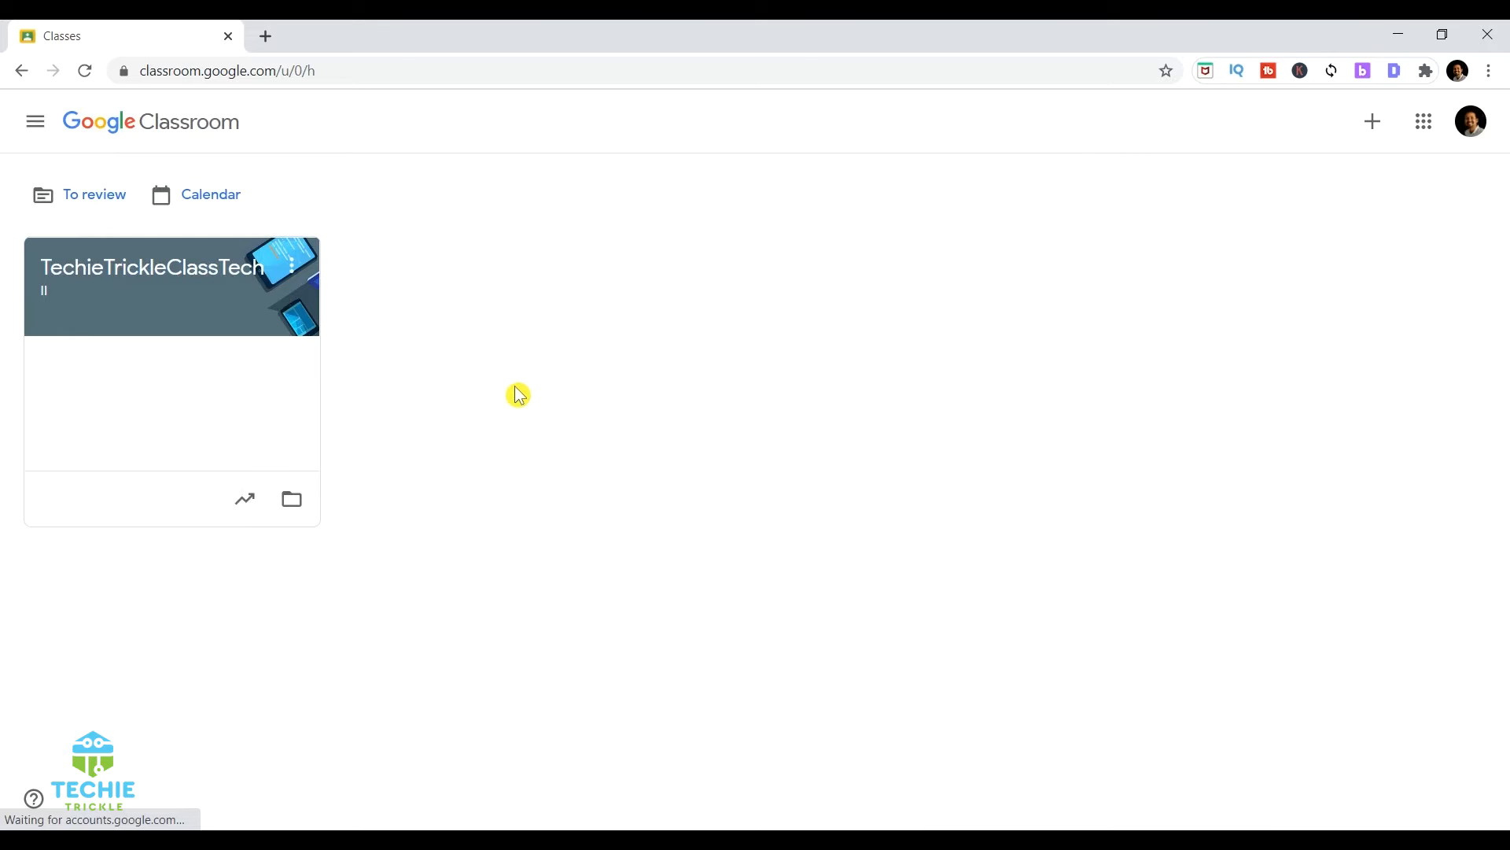
pyautogui.click(89, 209)
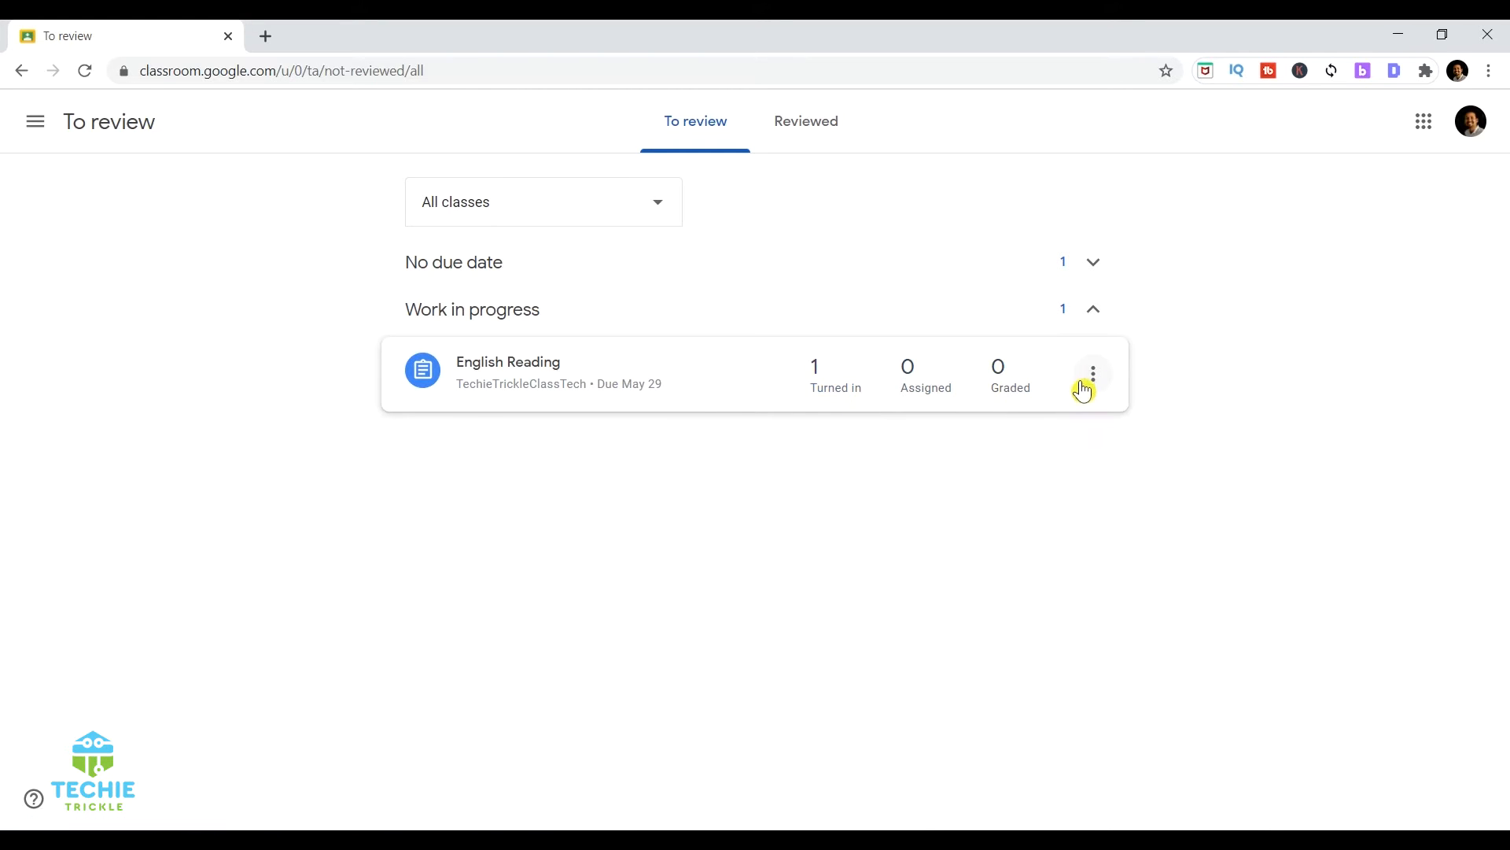
pyautogui.click(1091, 386)
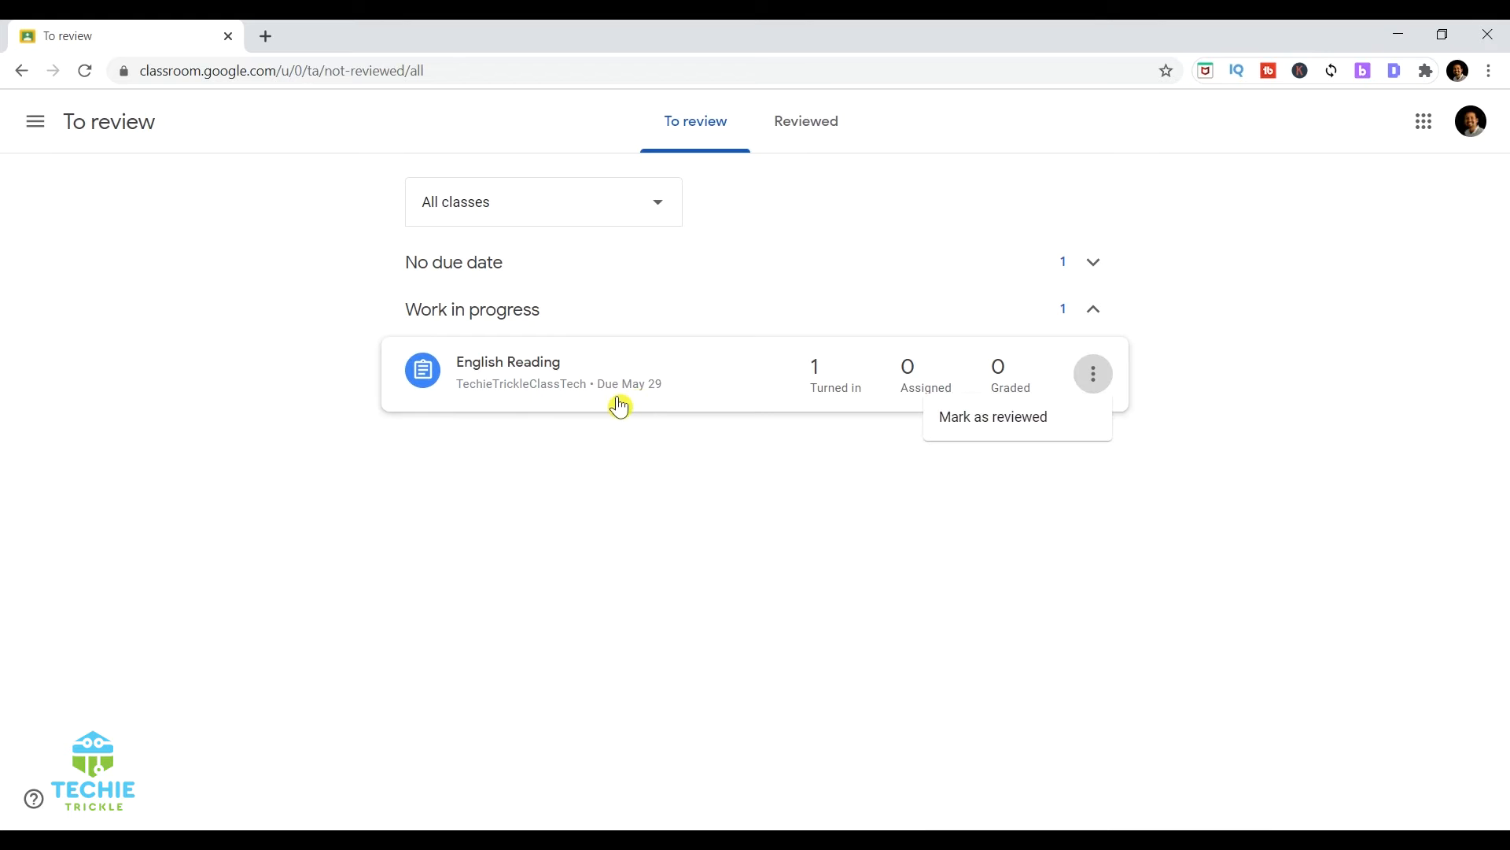
pyautogui.click(540, 371)
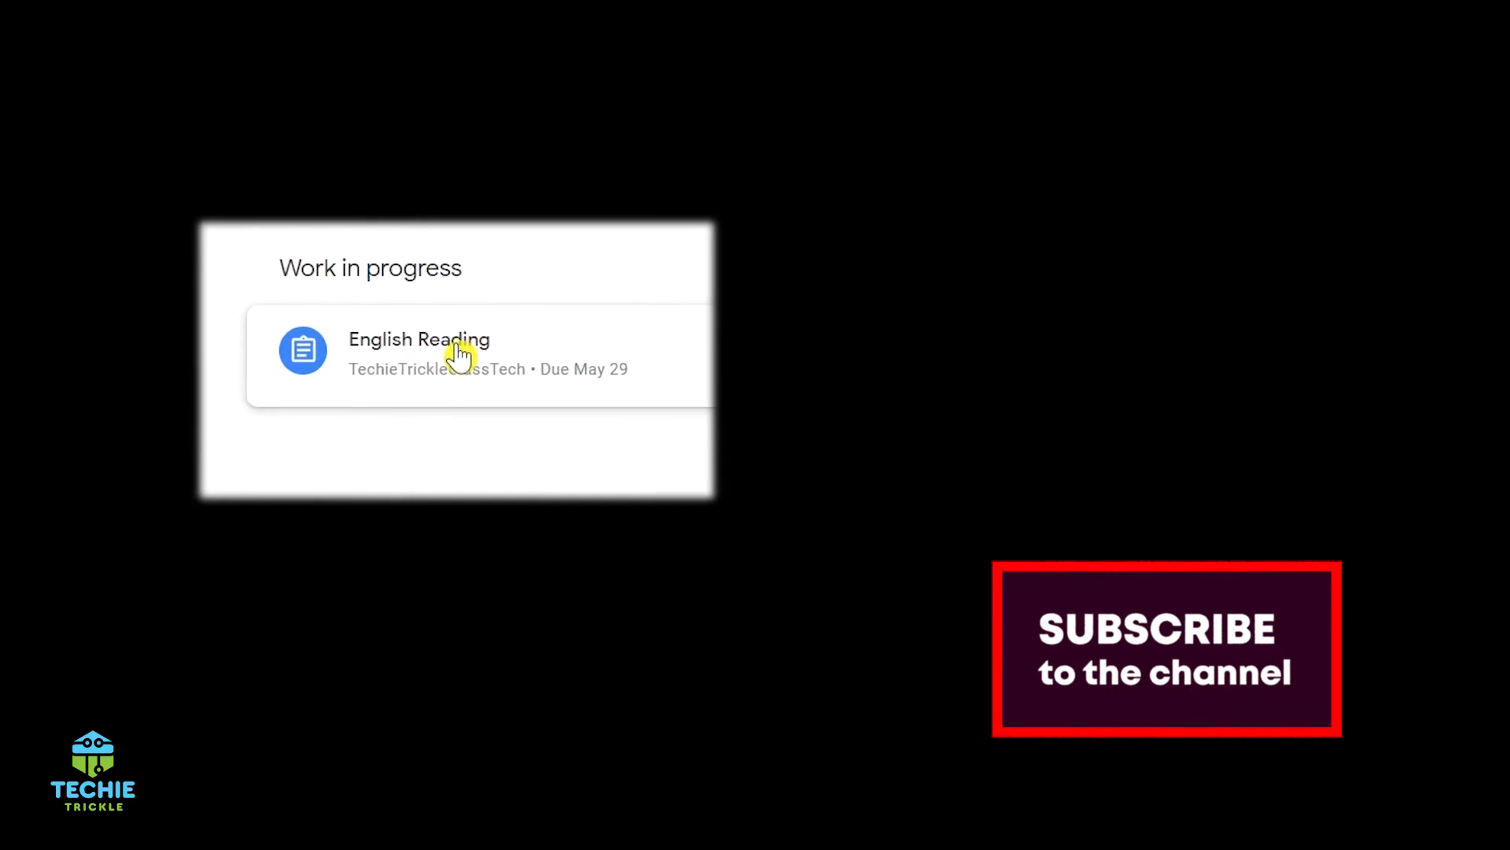
pyautogui.click(440, 348)
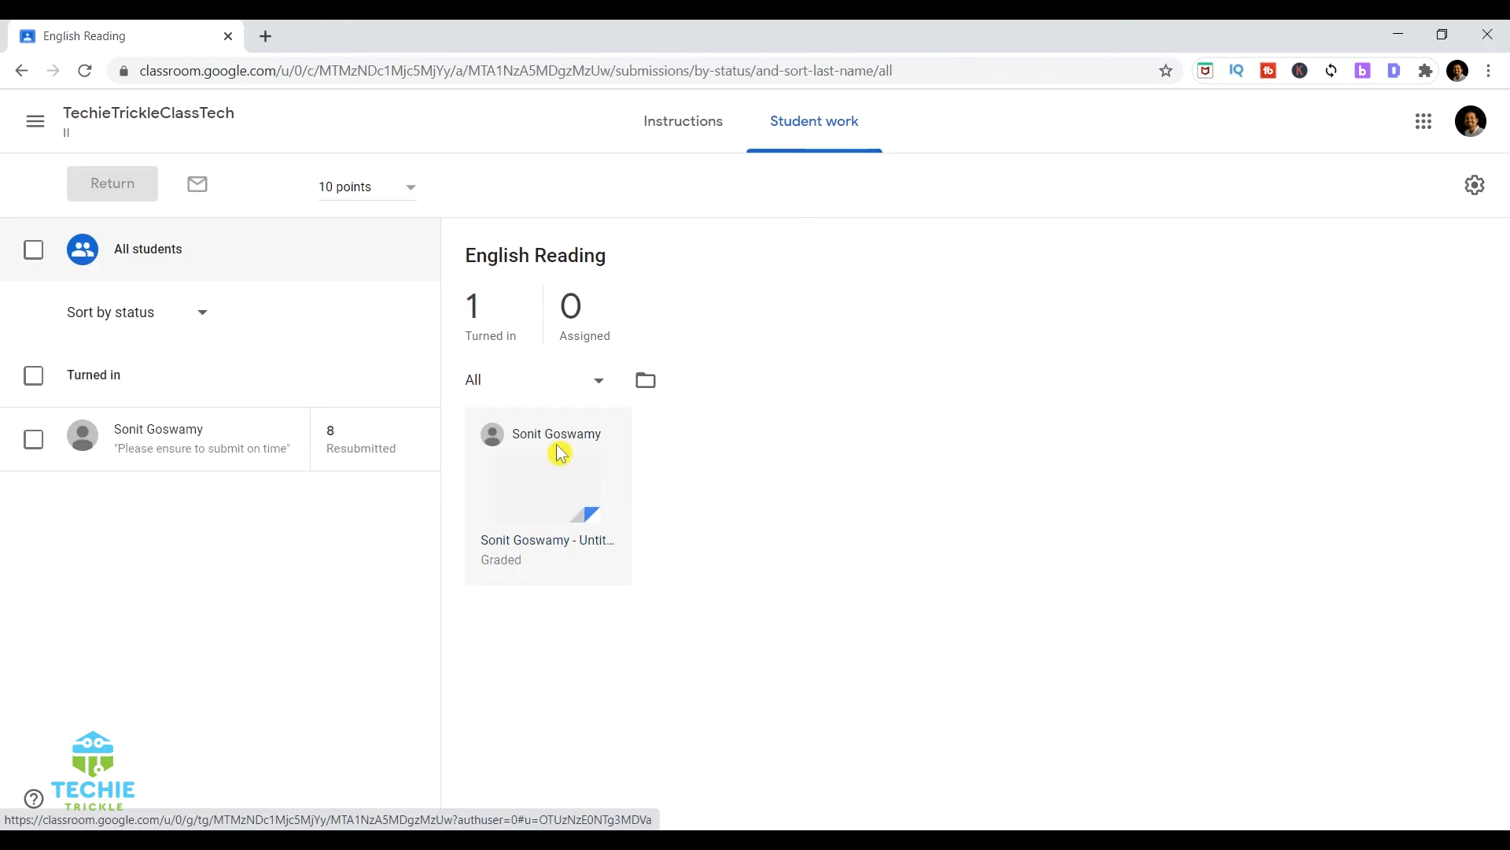
pyautogui.click(546, 470)
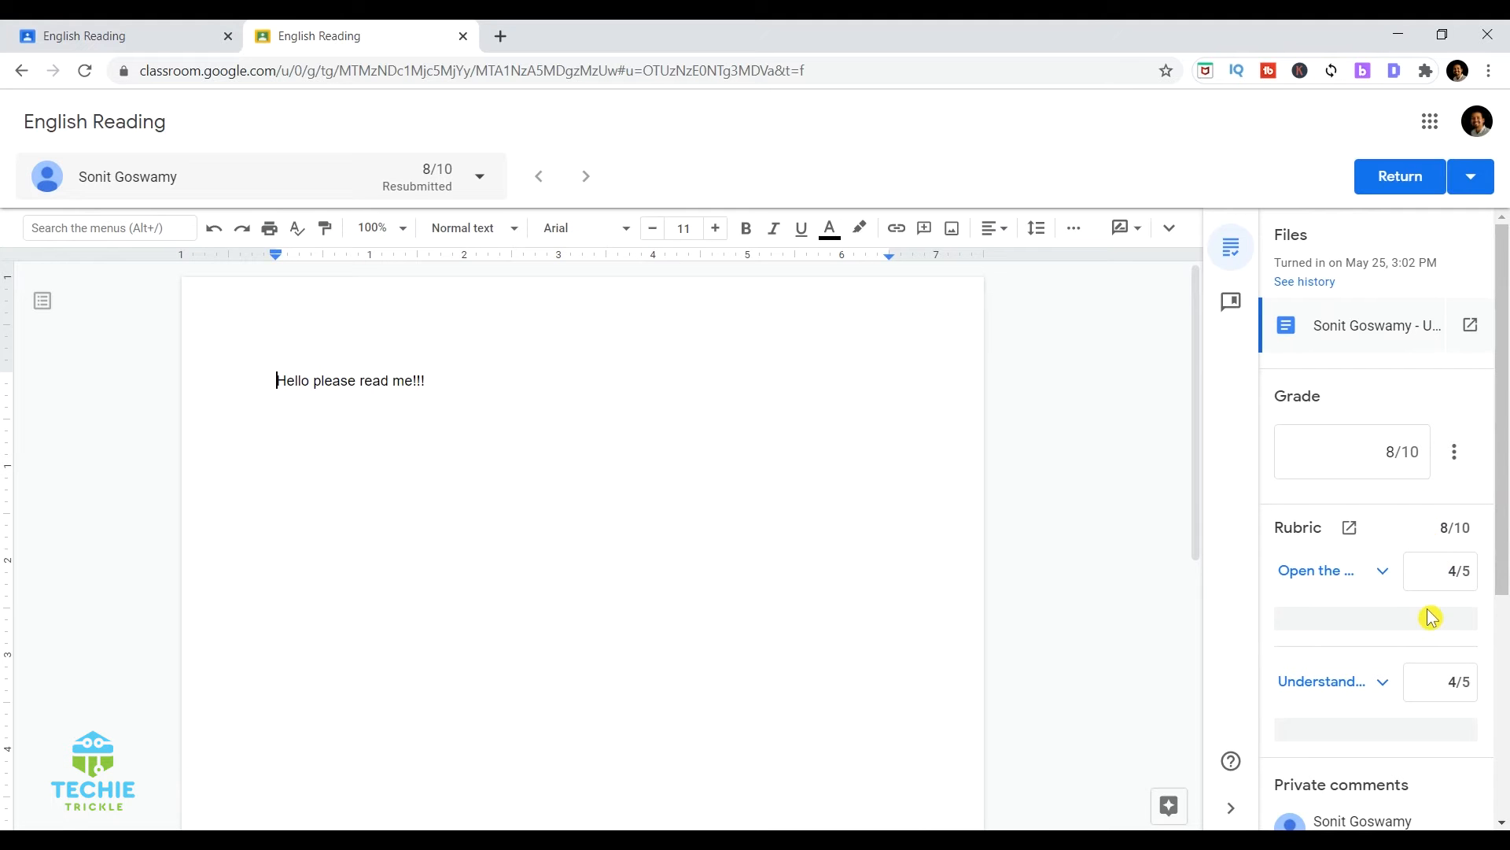
# Step: Post the private comment "Please do not make such mistakes as it might affect your grades" on the student's submission
pyautogui.scroll(-5, 1430, 617)
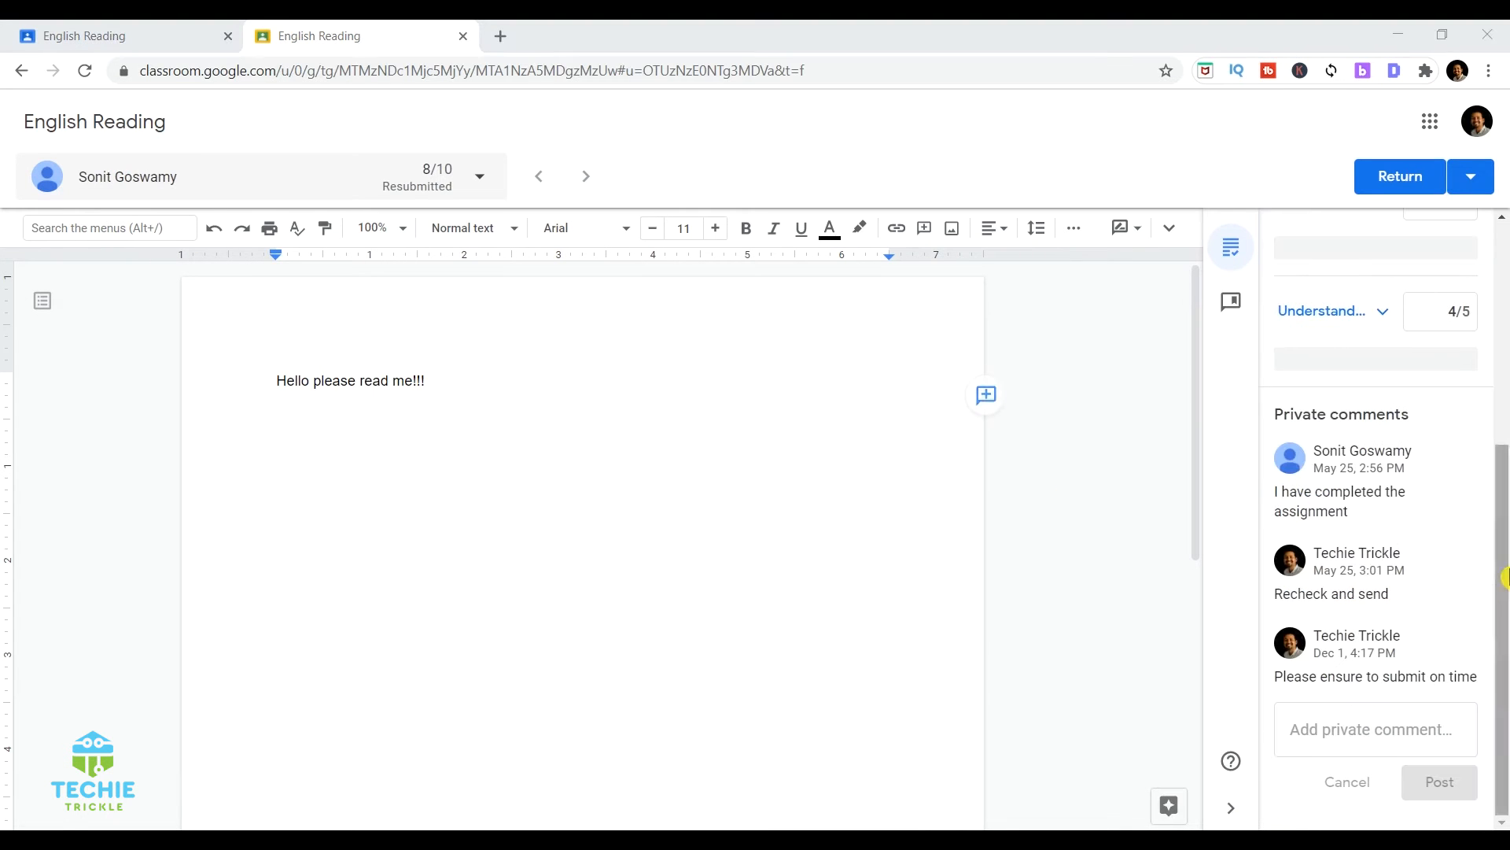
pyautogui.click(1362, 722)
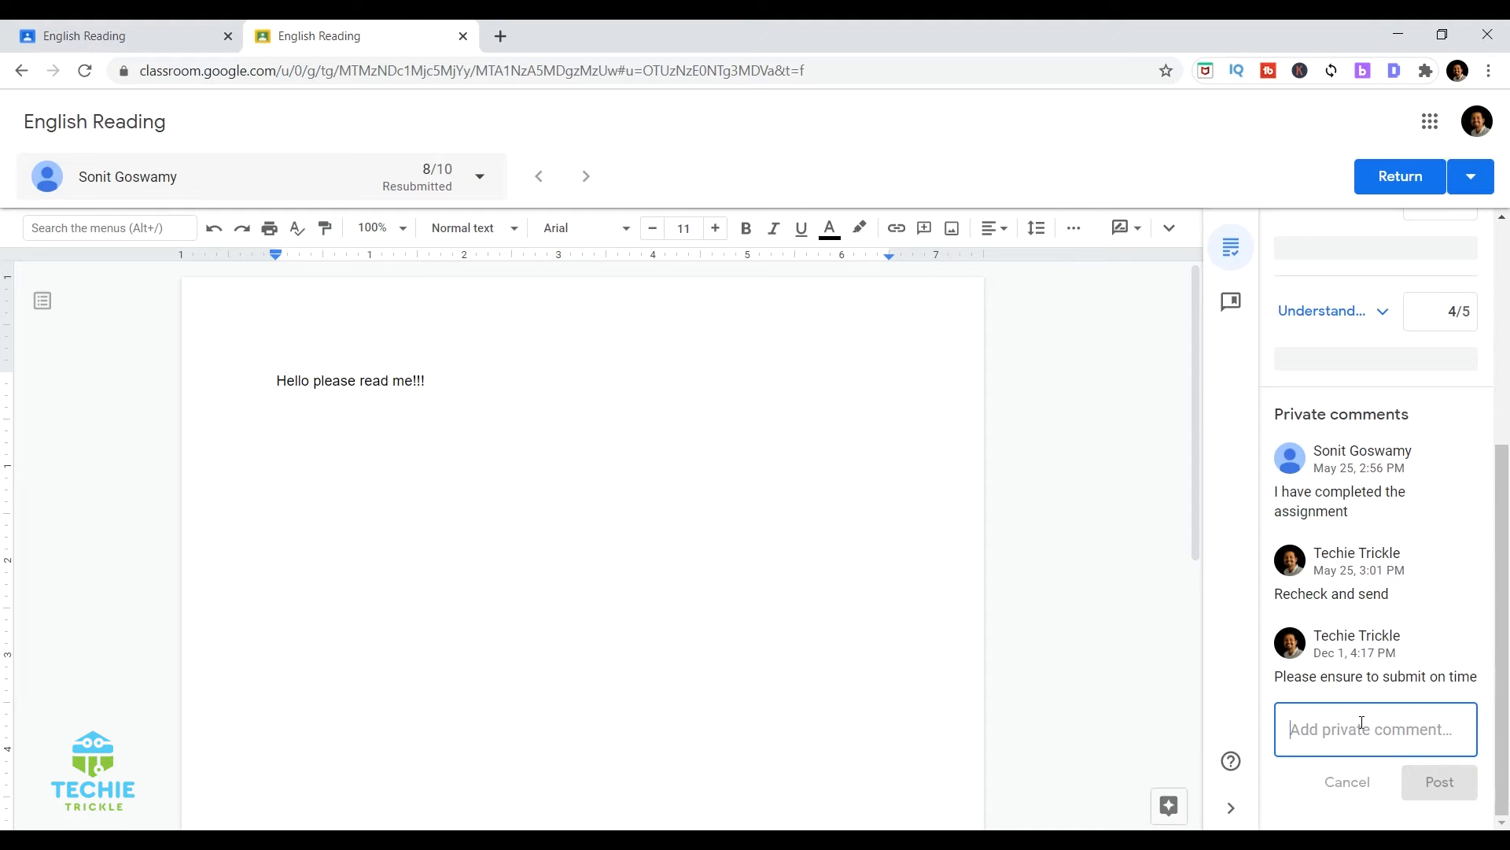
pyautogui.write('Please do not make ')
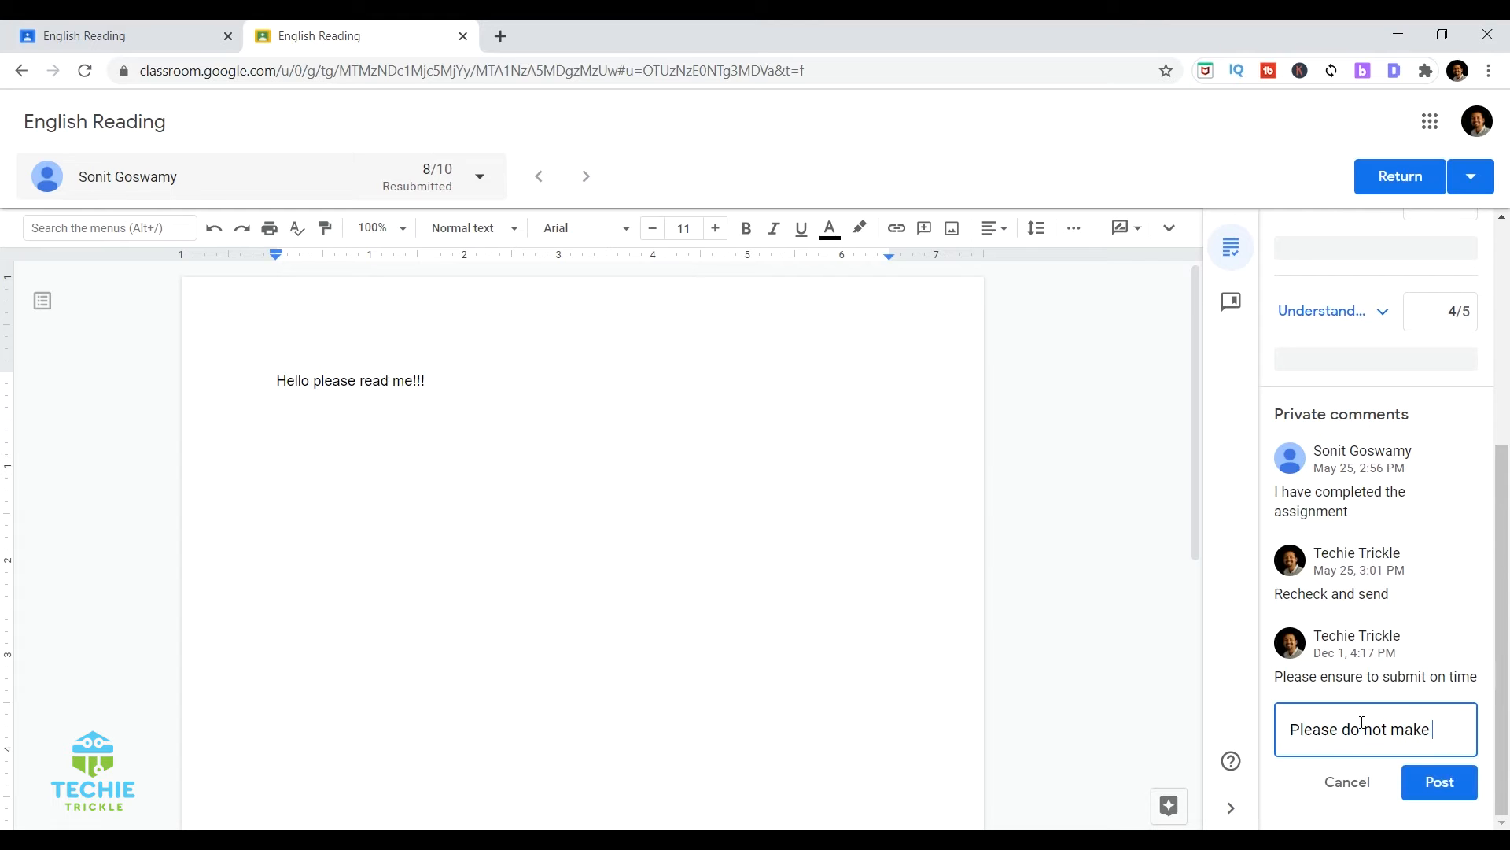
pyautogui.write('such mista')
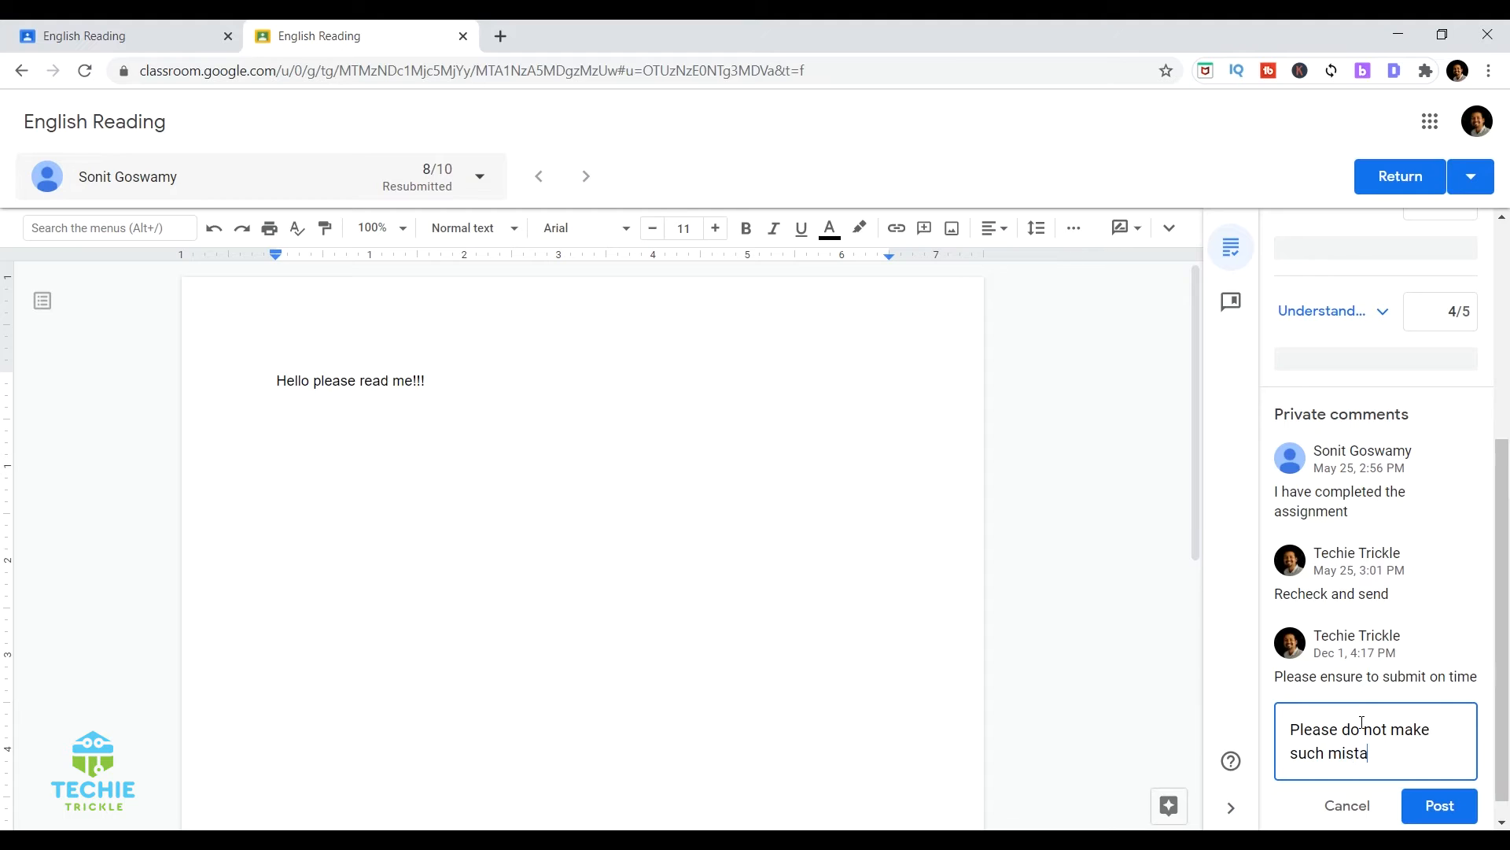
pyautogui.write('kes as it might affect your grades')
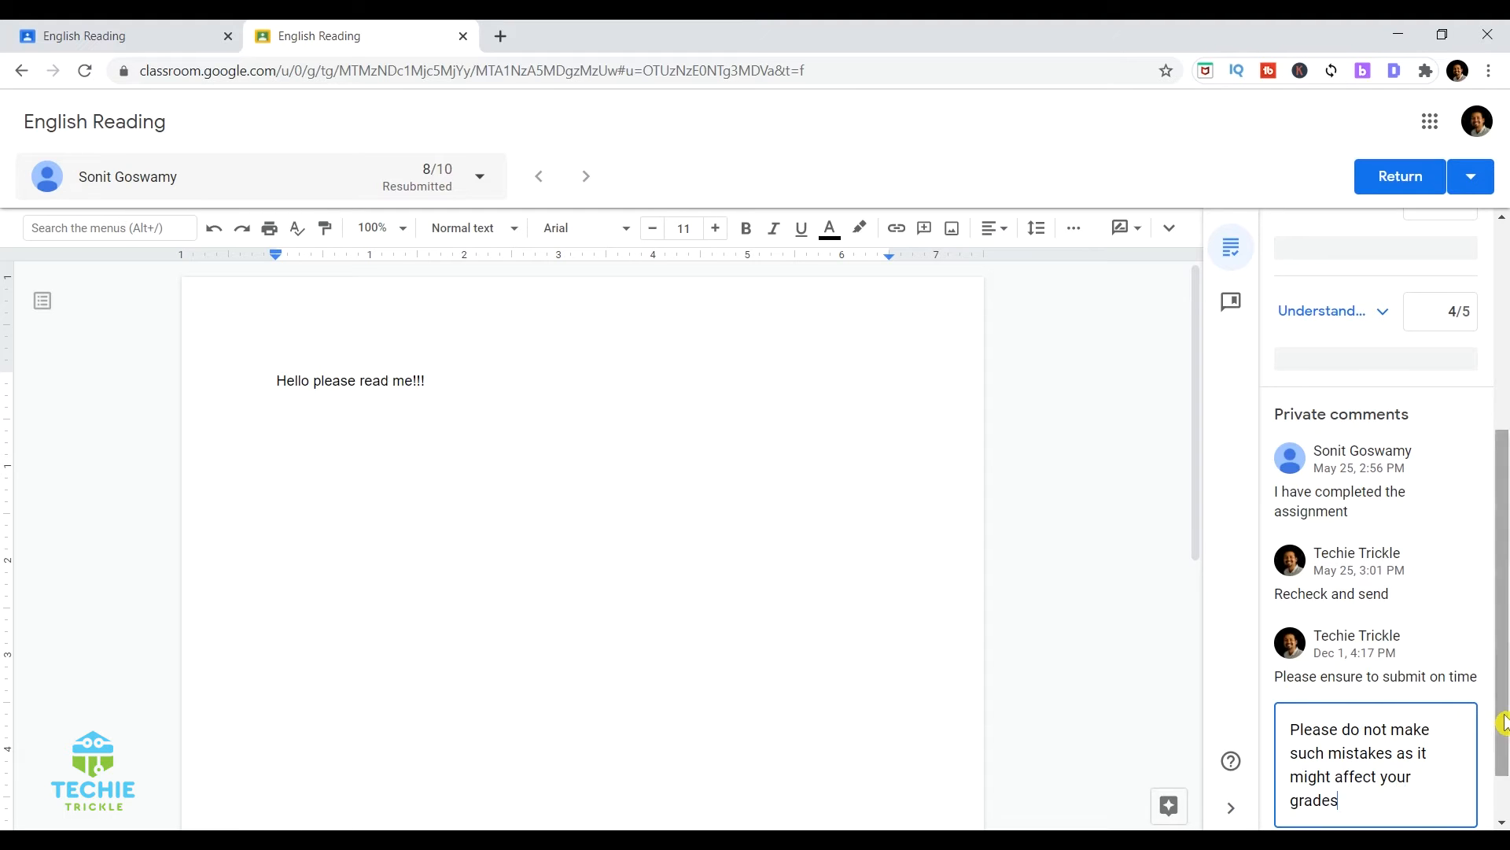
pyautogui.scroll(-1, 1479, 723)
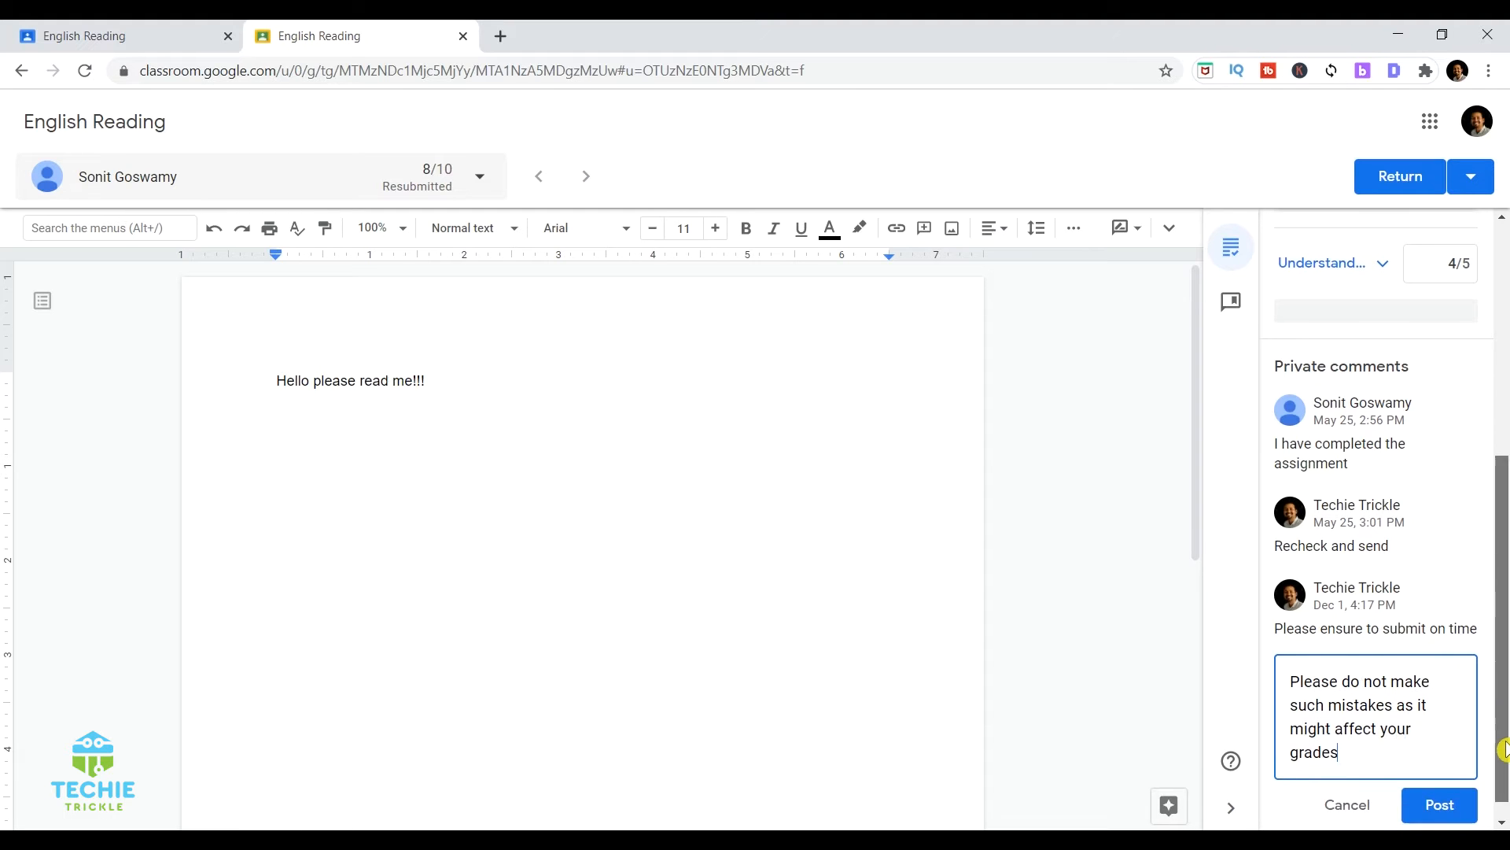
pyautogui.click(1450, 804)
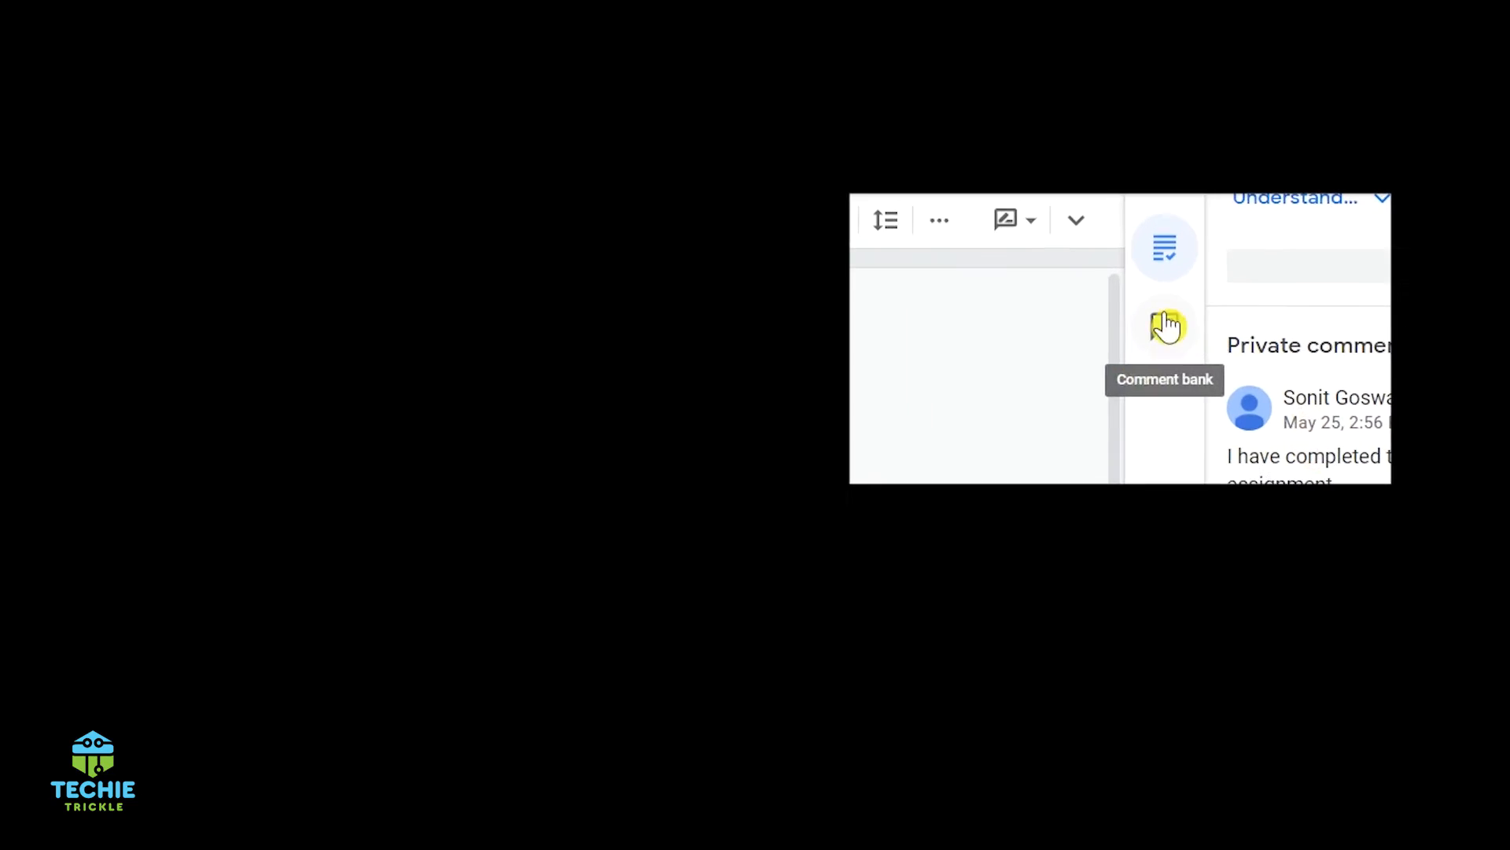
# Step: Search the comment bank for "multi", review the matching comments, and clear the search
pyautogui.click(1134, 355)
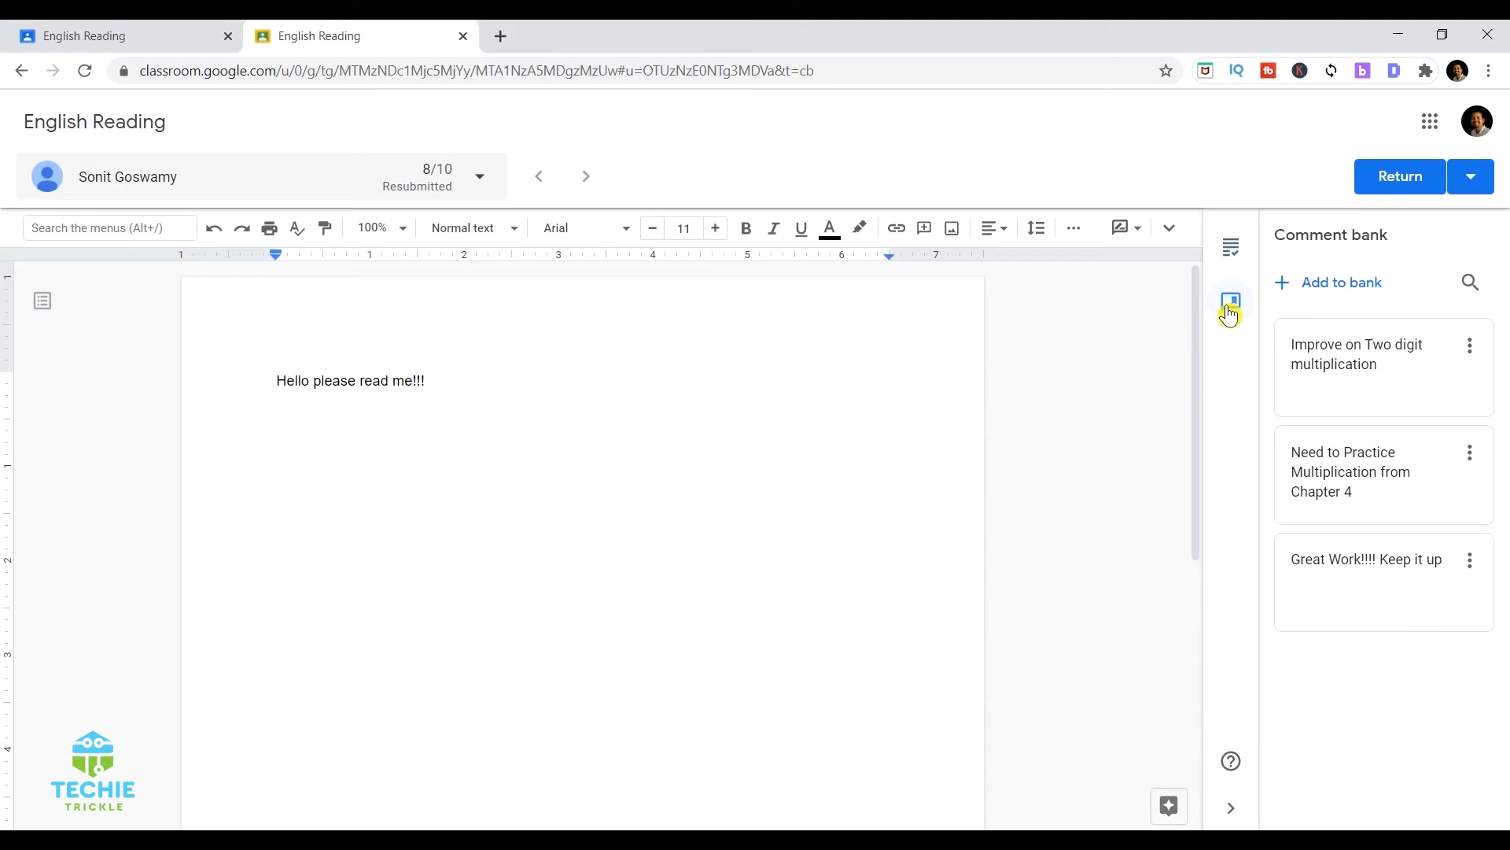
pyautogui.moveTo(1371, 383)
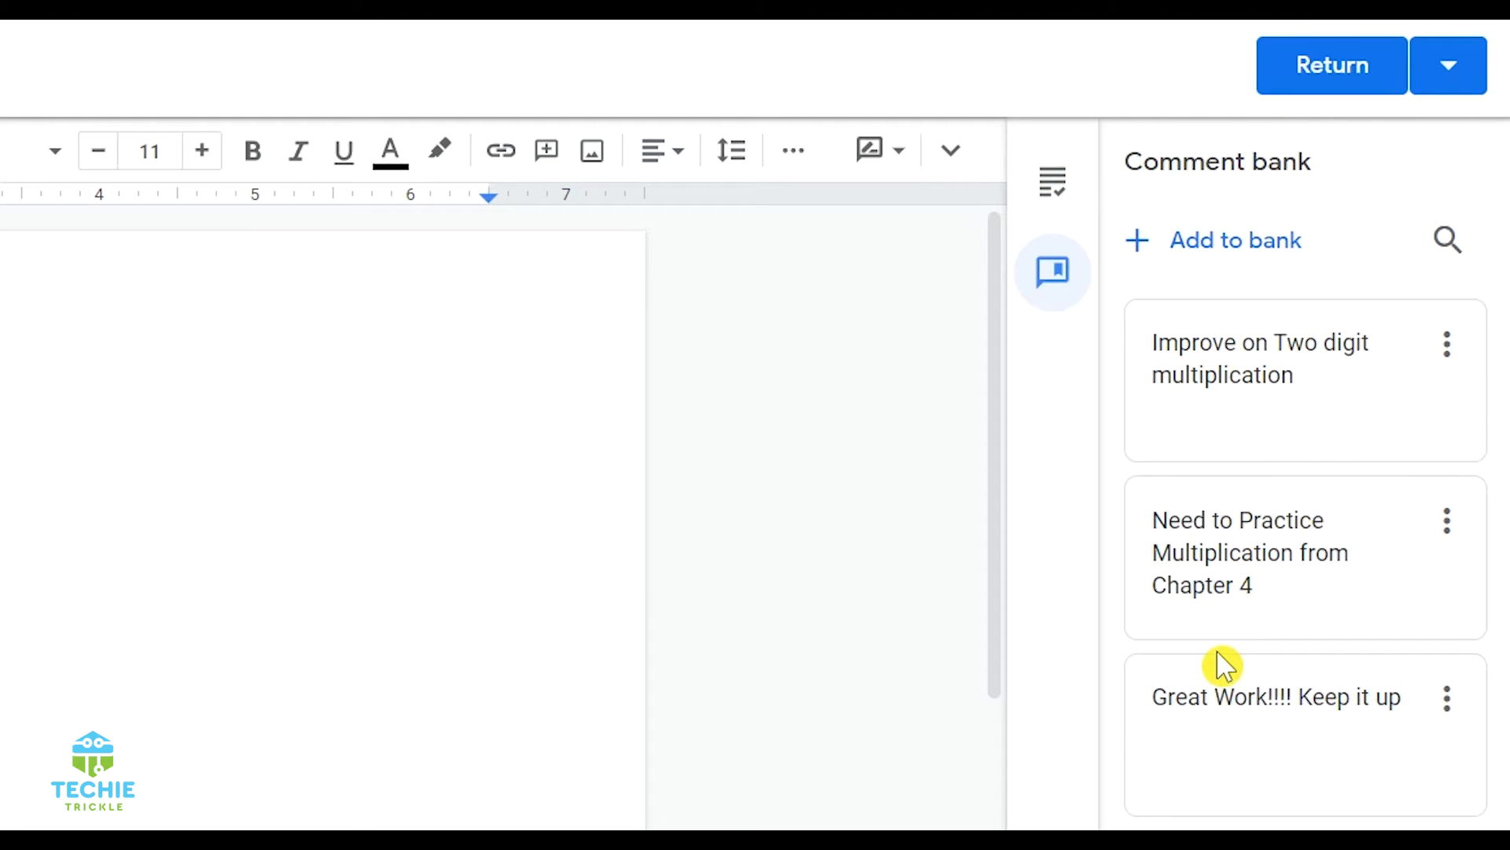
pyautogui.moveTo(1276, 613)
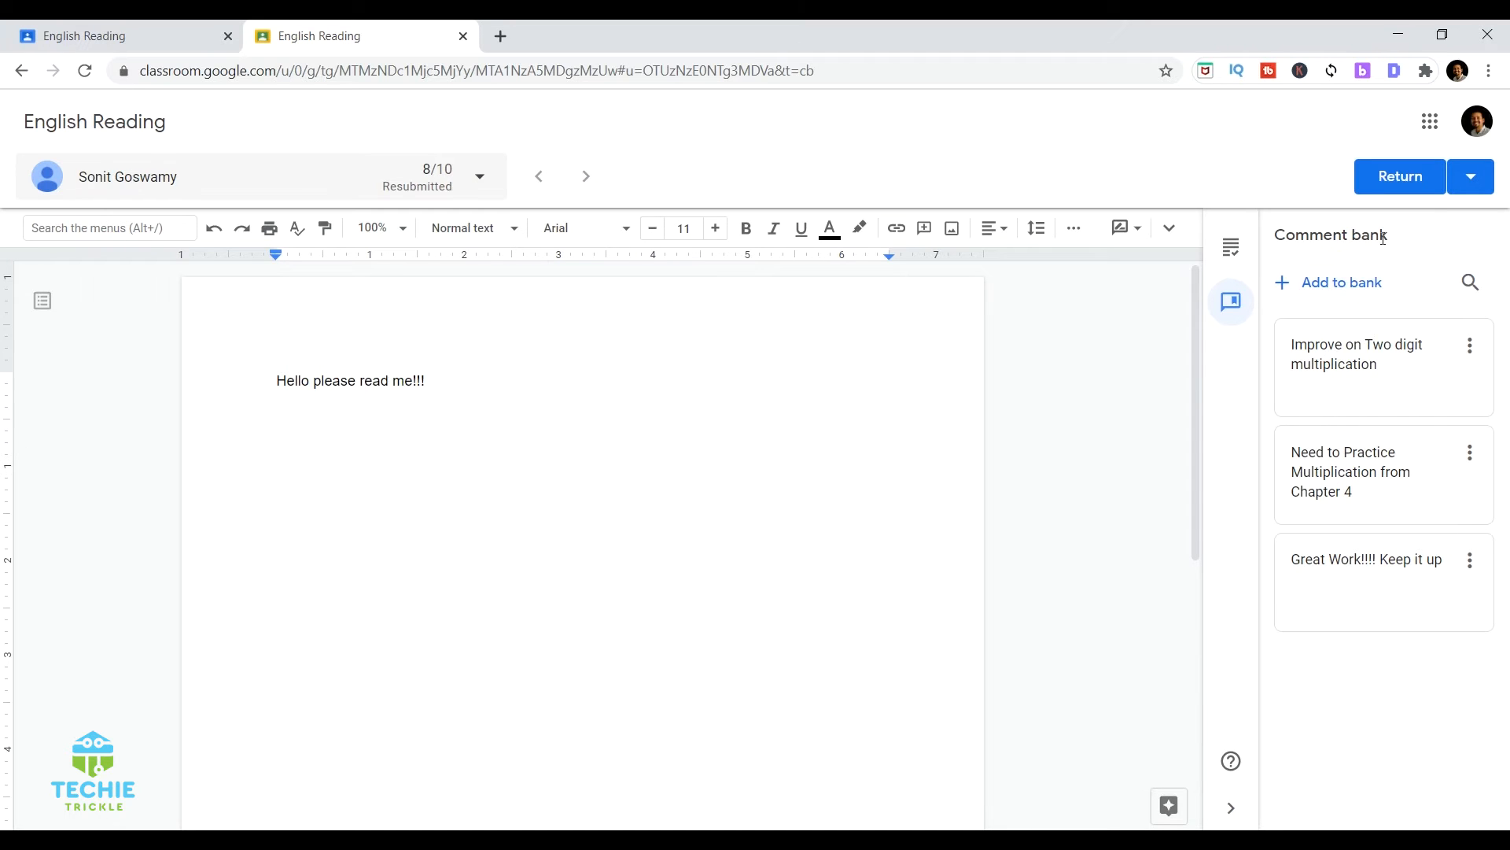
pyautogui.click(1467, 298)
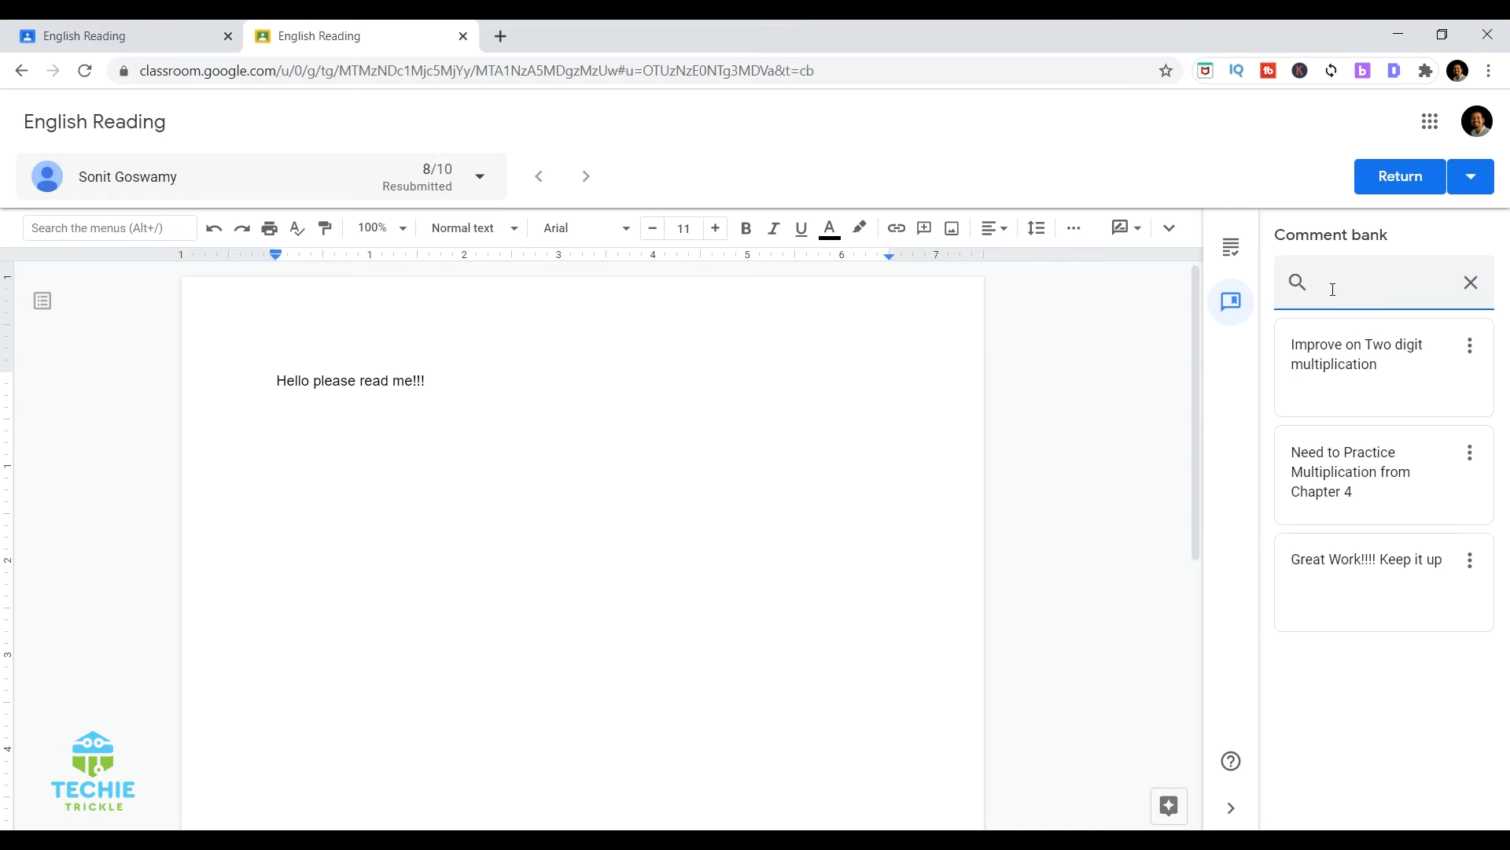
pyautogui.write('muli')
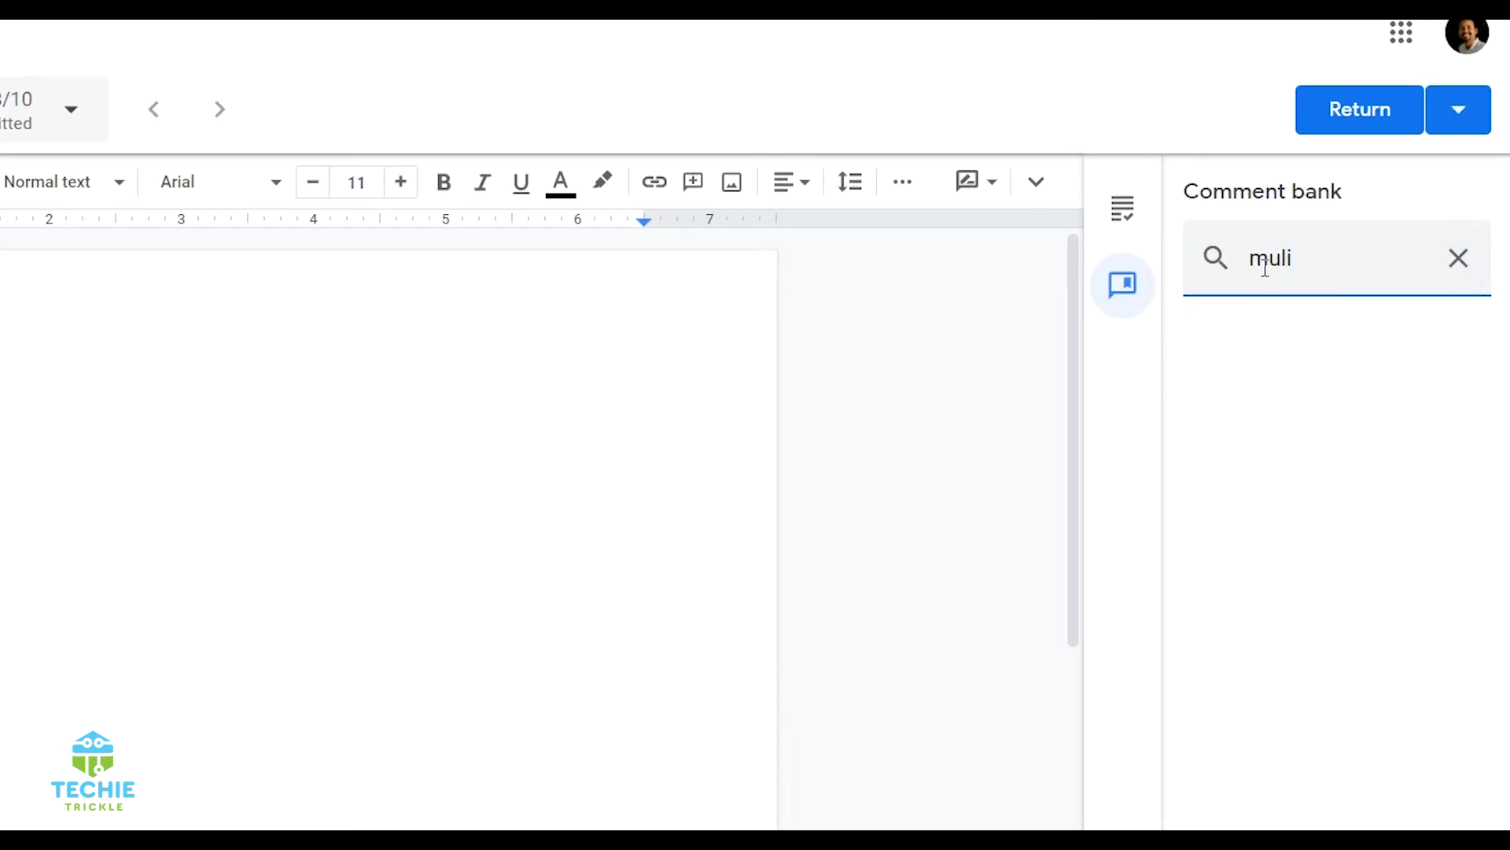
pyautogui.press('BackSpace')
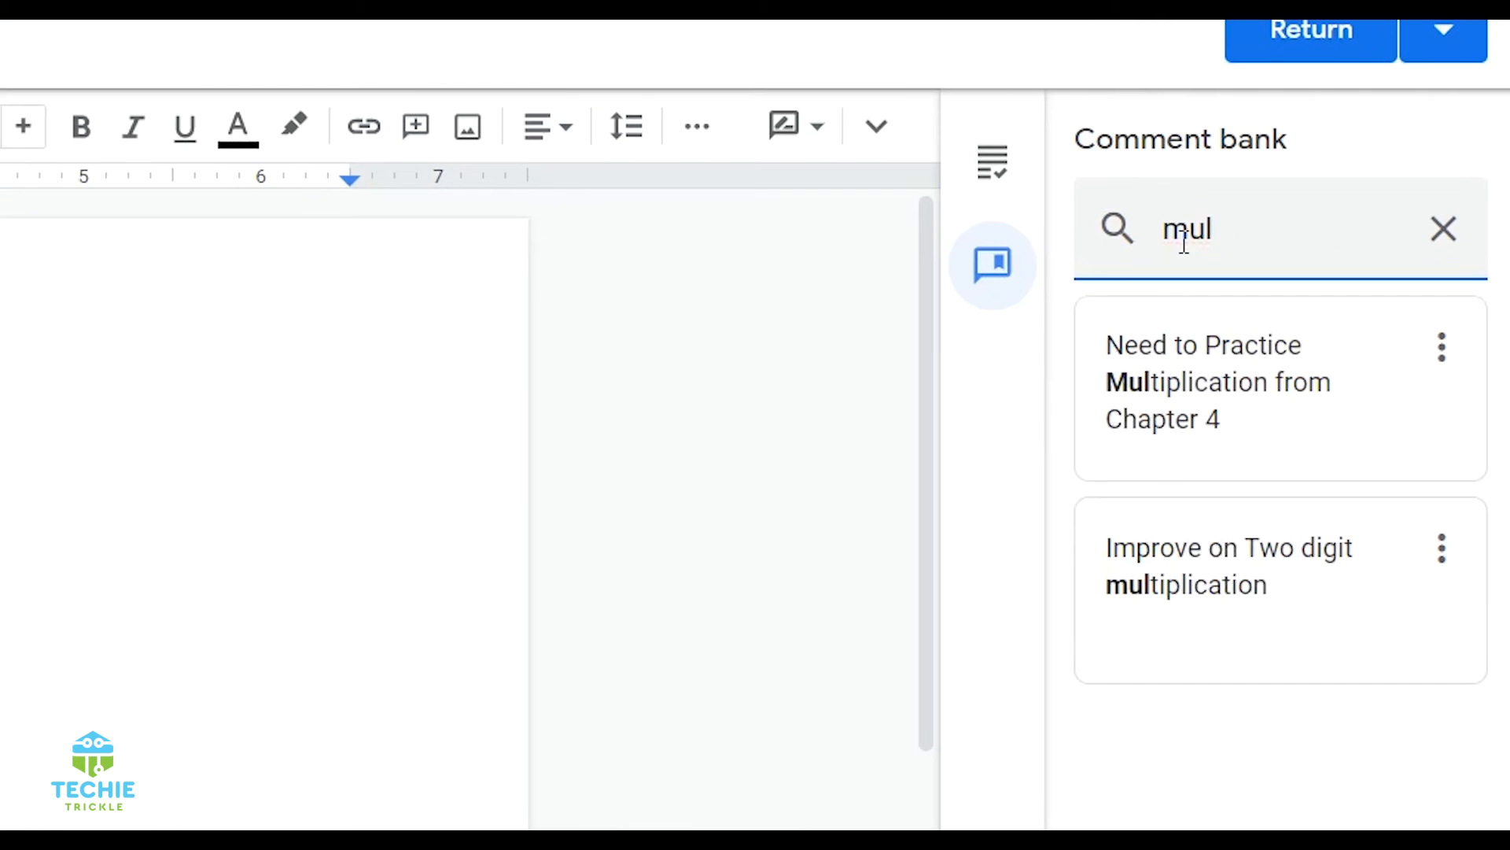
pyautogui.write('ti')
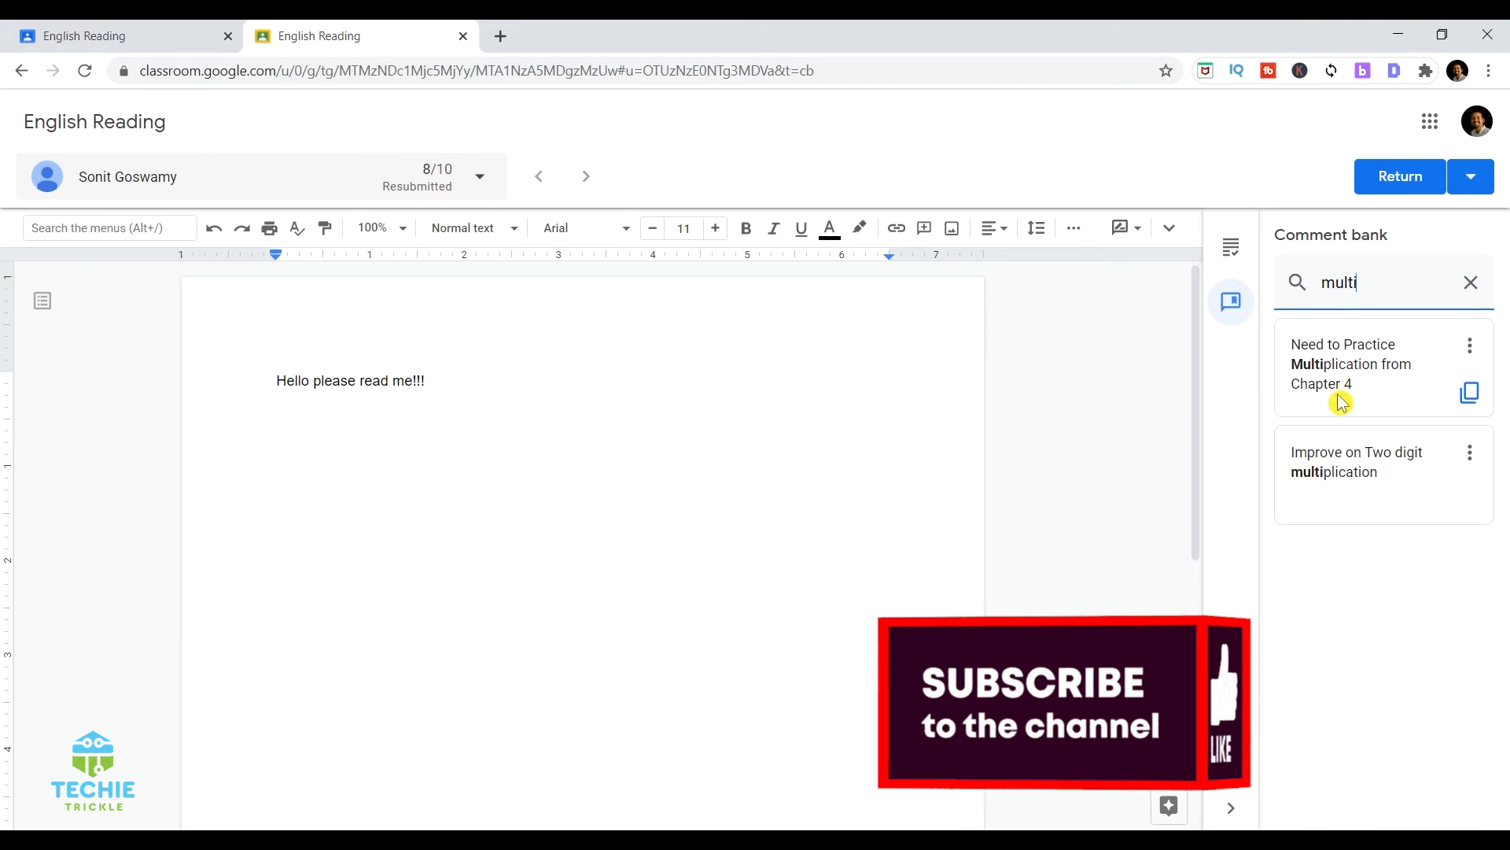
pyautogui.click(1471, 283)
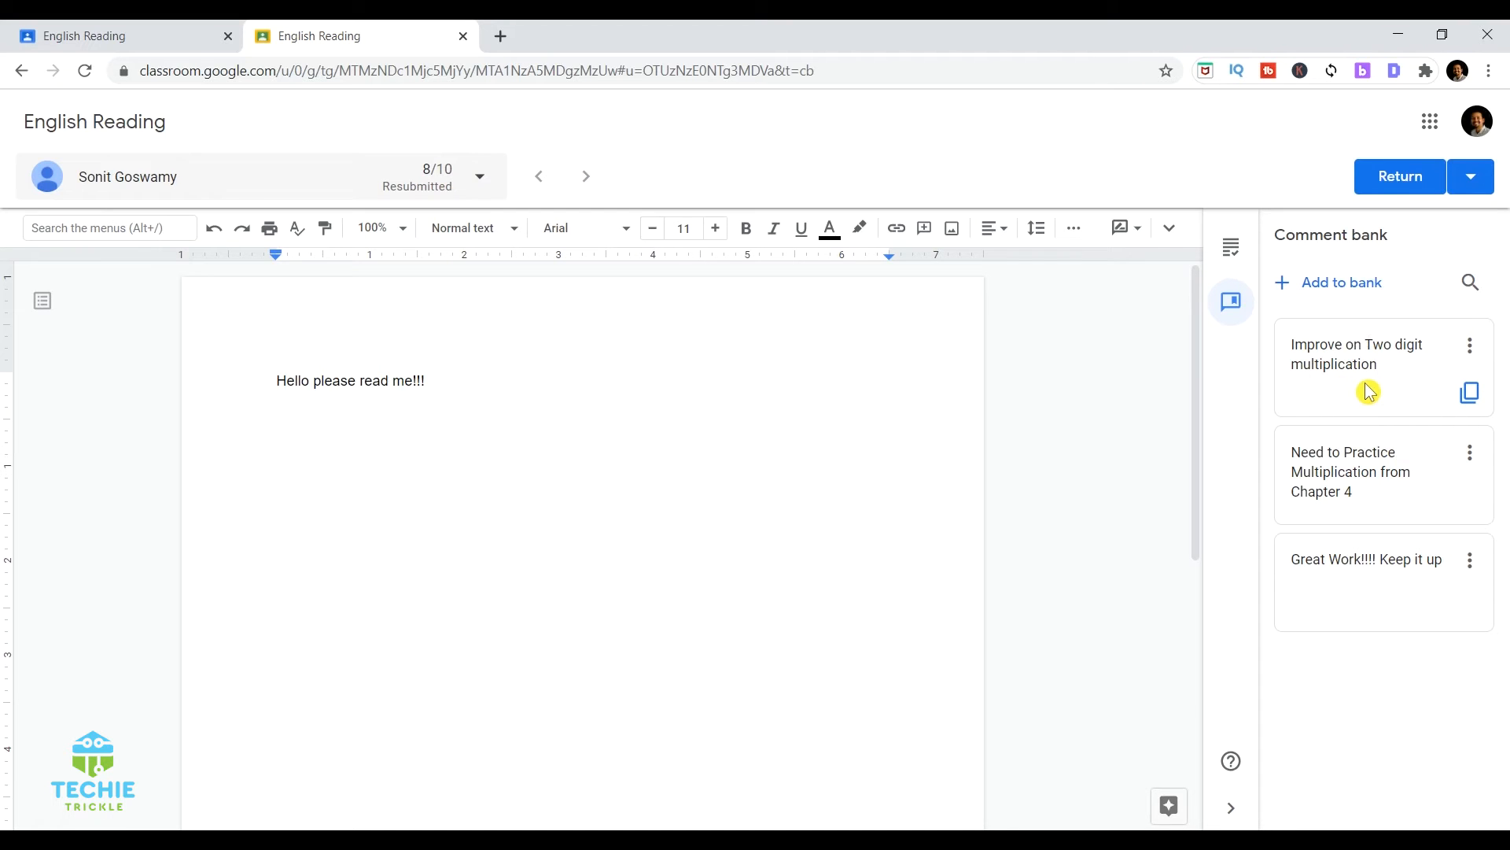
# Step: Copy the bank comment "Improve on Two digit multiplication" into a private comment draft and discard the draft
pyautogui.click(1470, 394)
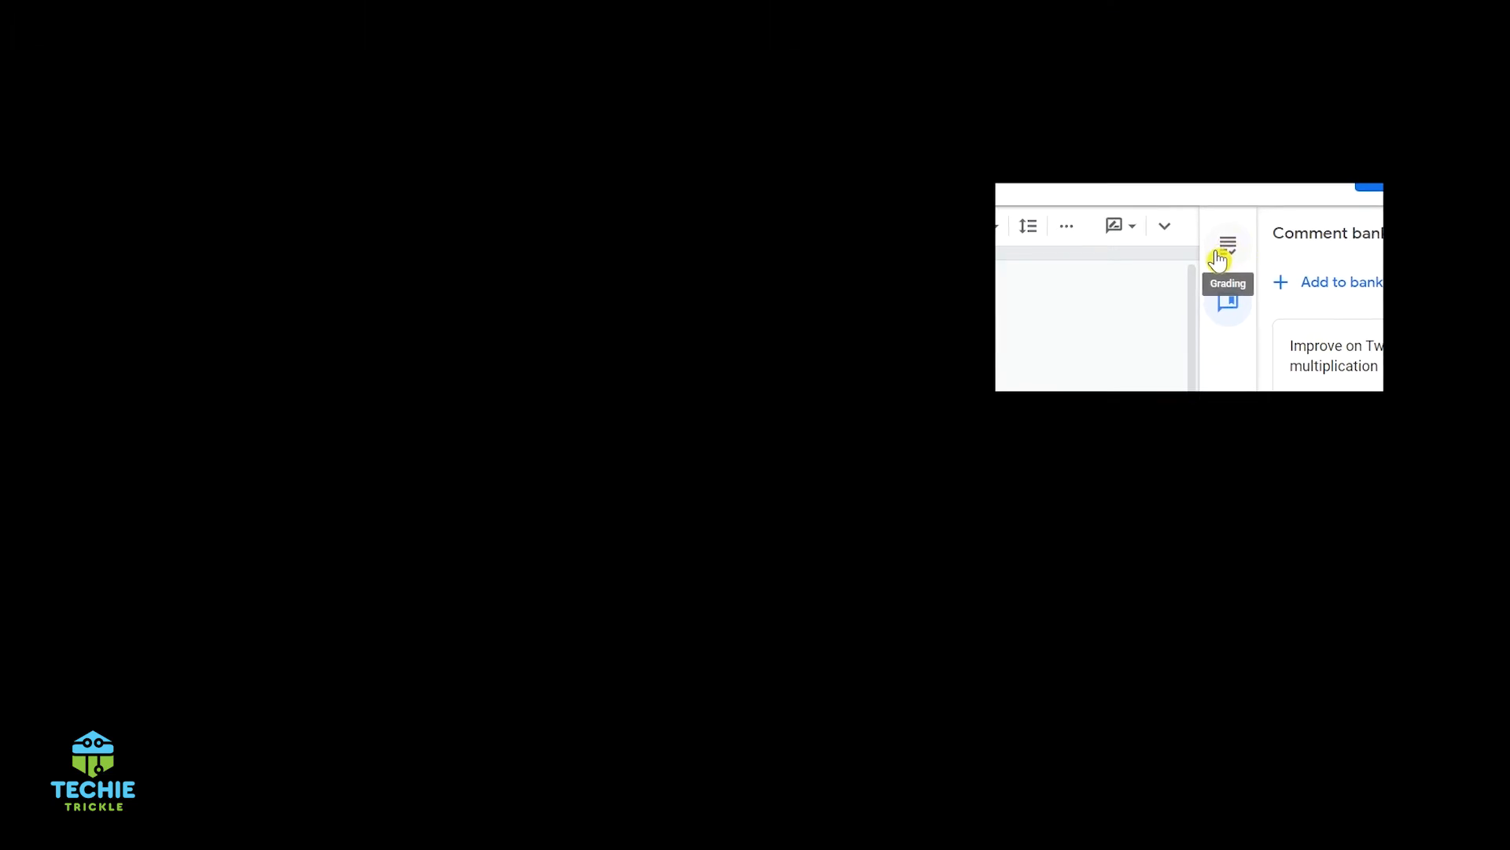
pyautogui.click(1221, 250)
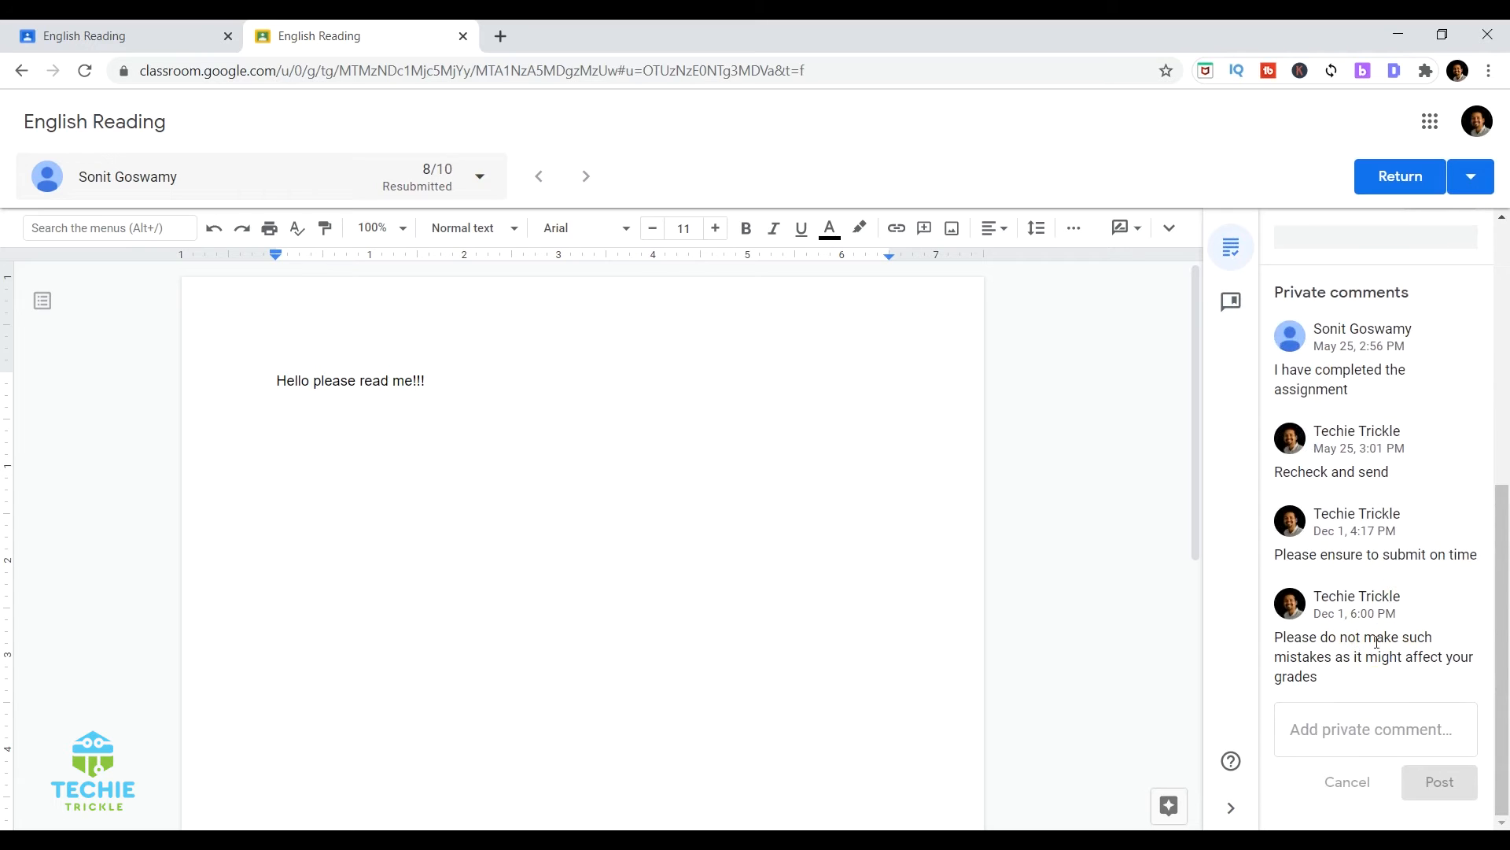
pyautogui.click(1349, 722)
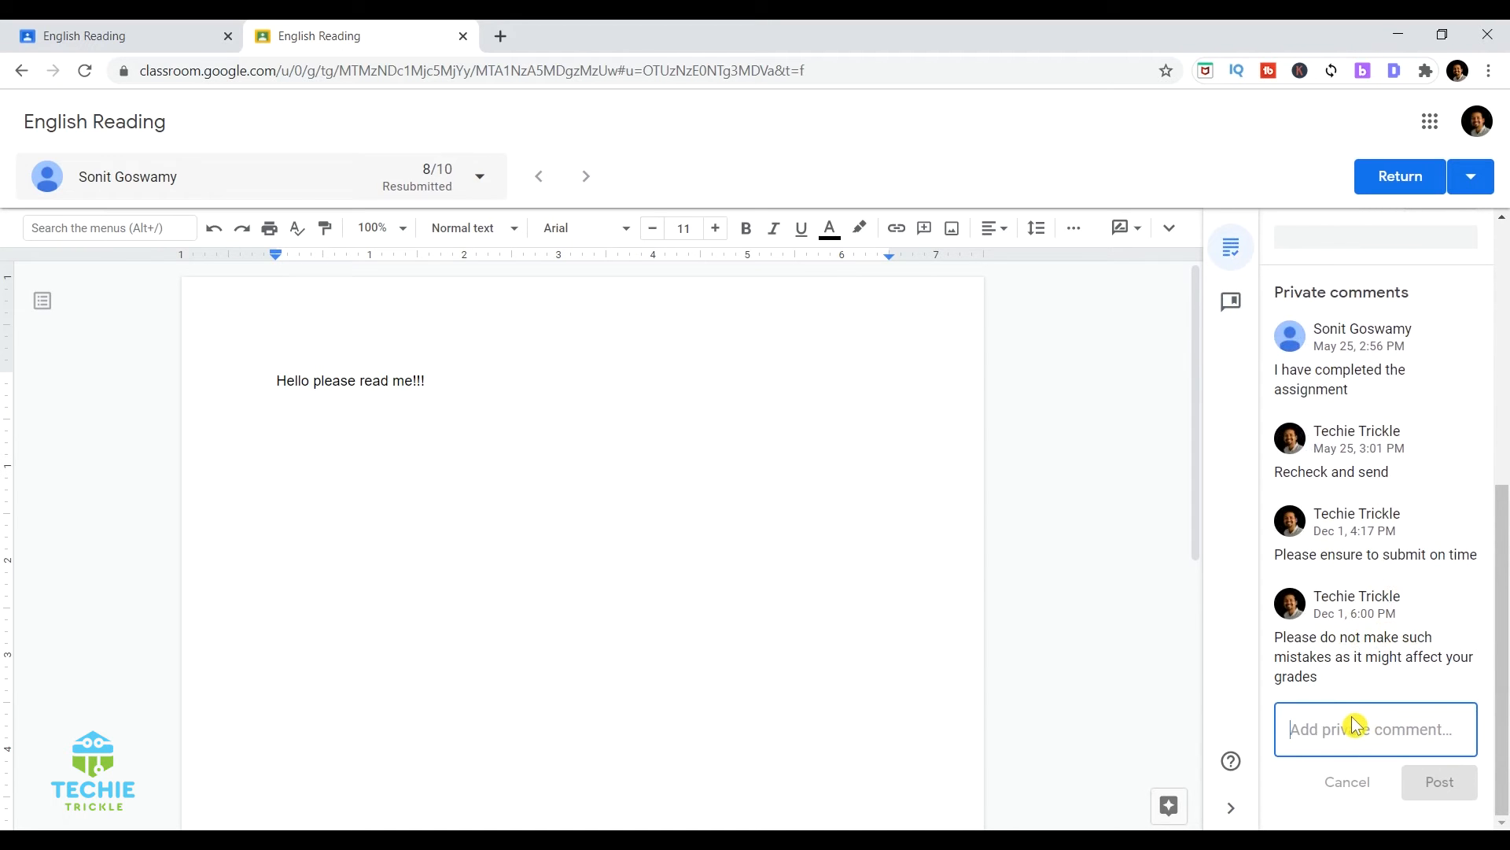
pyautogui.write('Improve on Two digit multiplication')
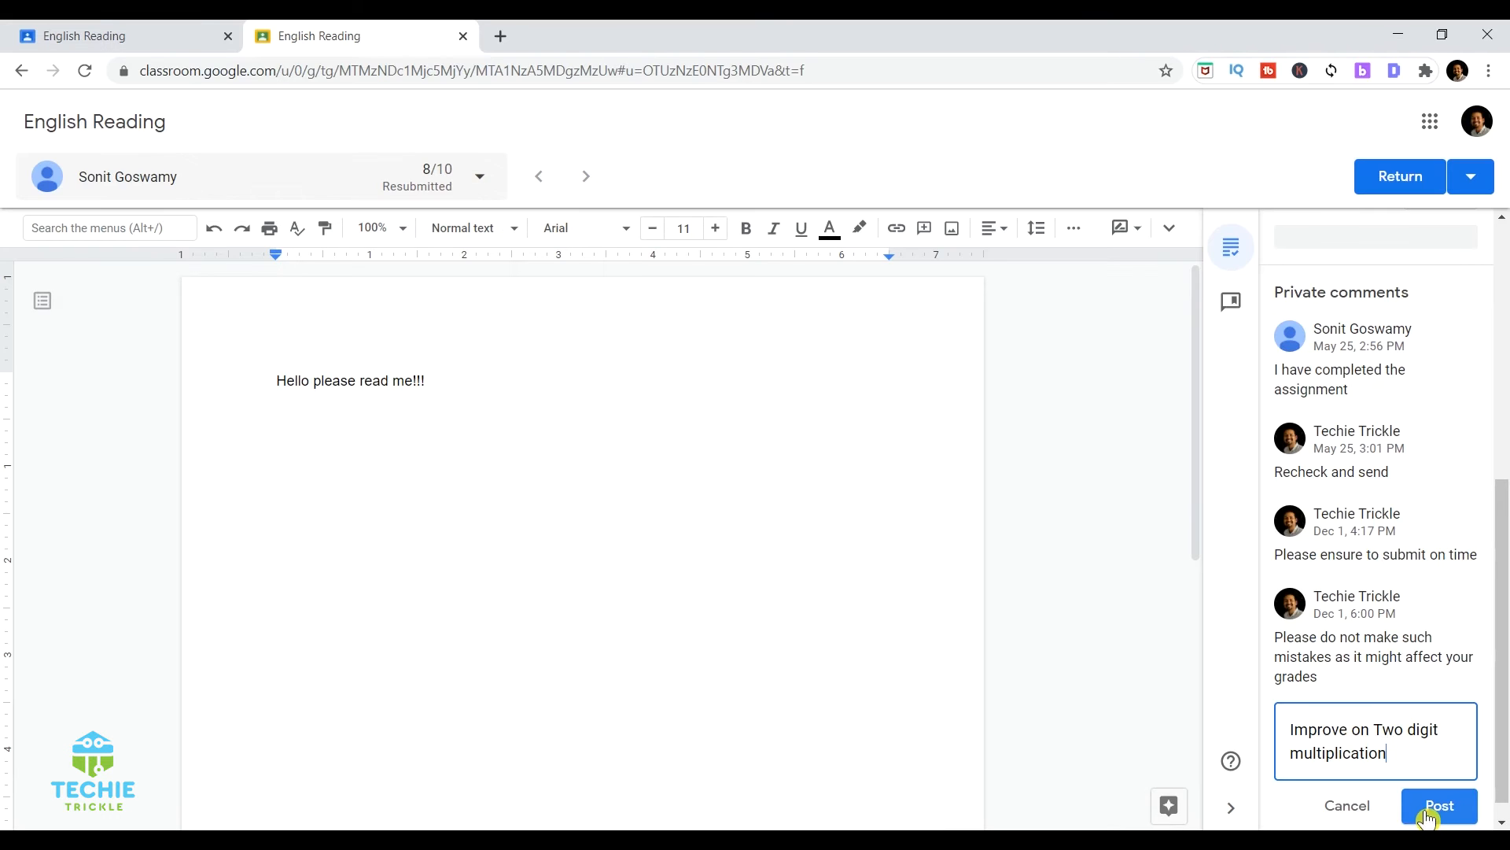
pyautogui.click(1339, 815)
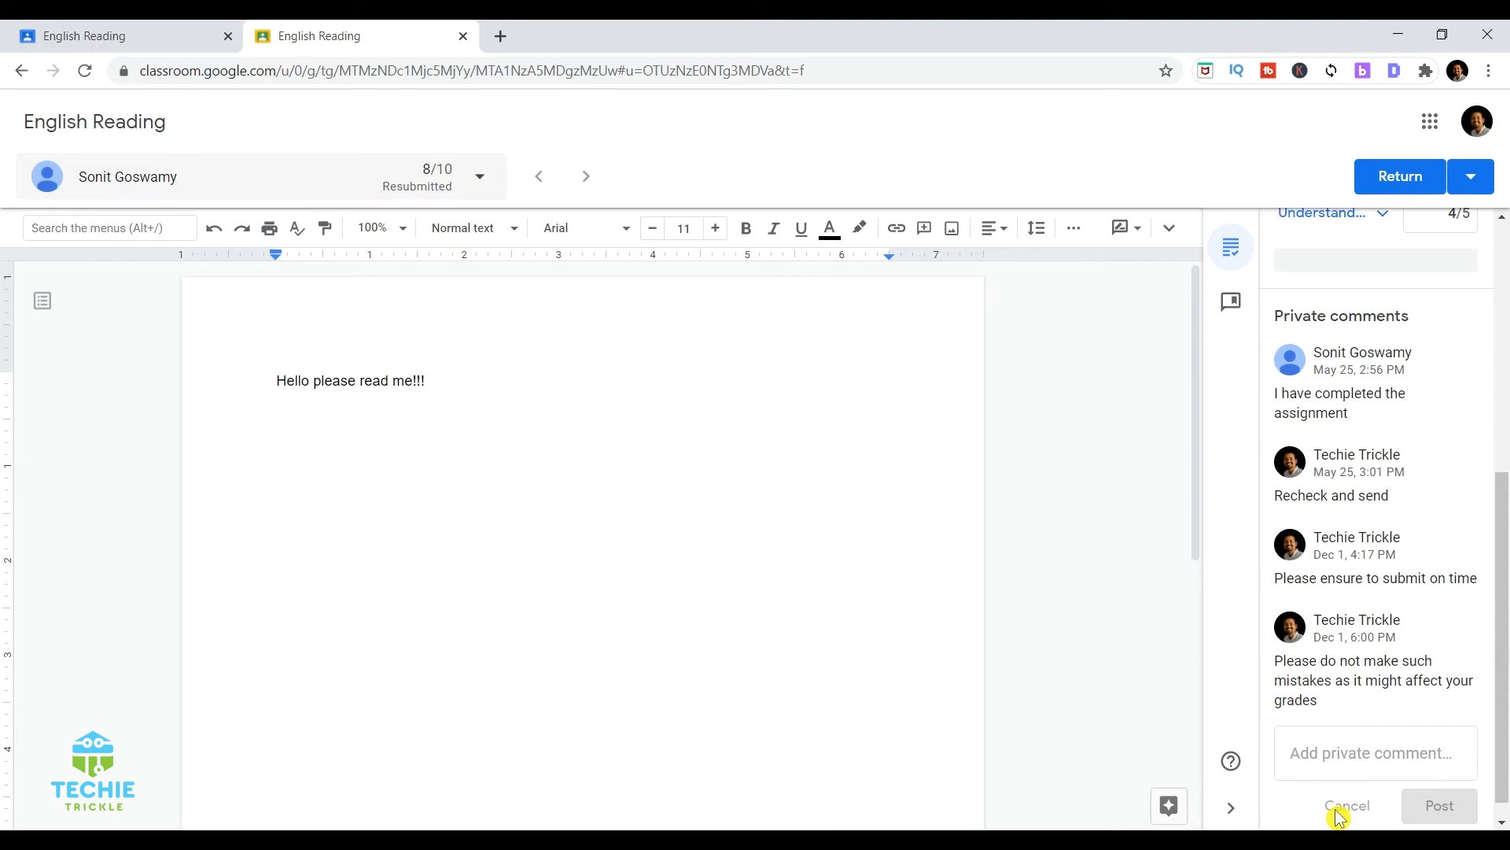
# Step: Change the comment bank entry "Improve on Two digit multiplication" to "Improve on Two digits by two digits multiplication" and save it
pyautogui.click(1231, 310)
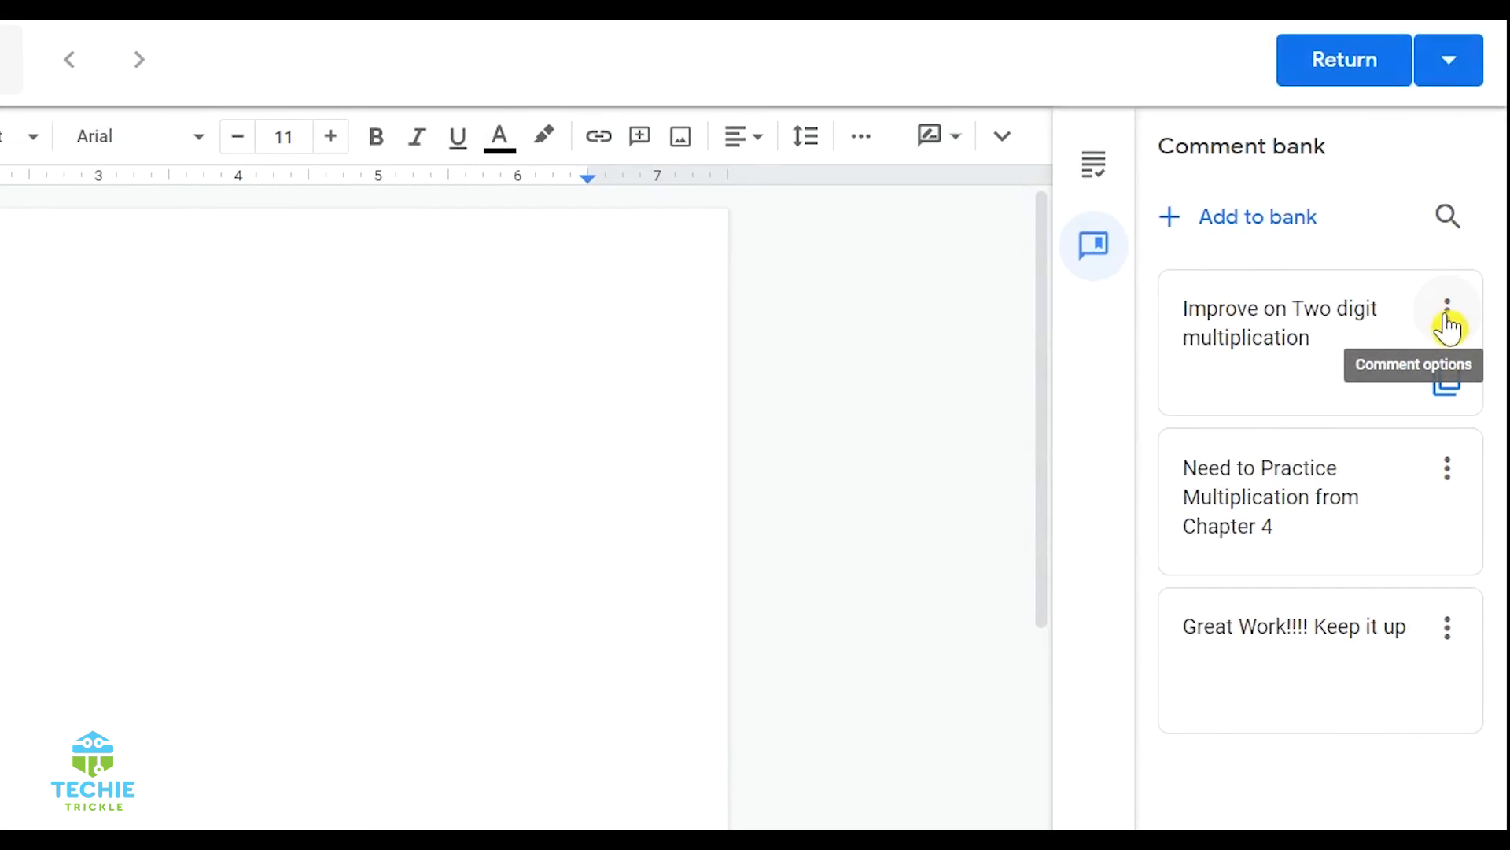
pyautogui.click(1448, 322)
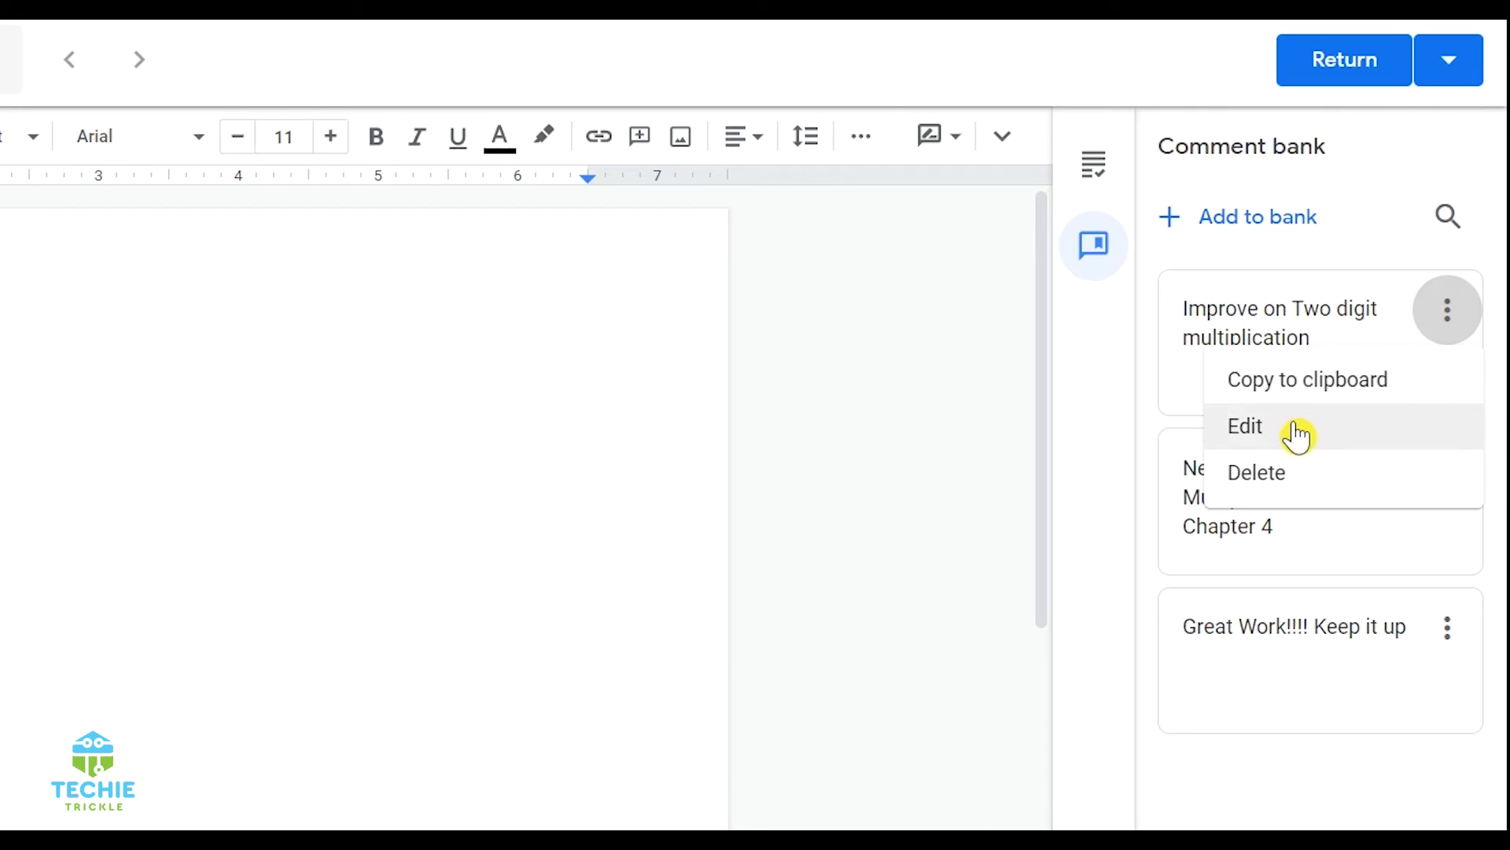
pyautogui.click(1259, 433)
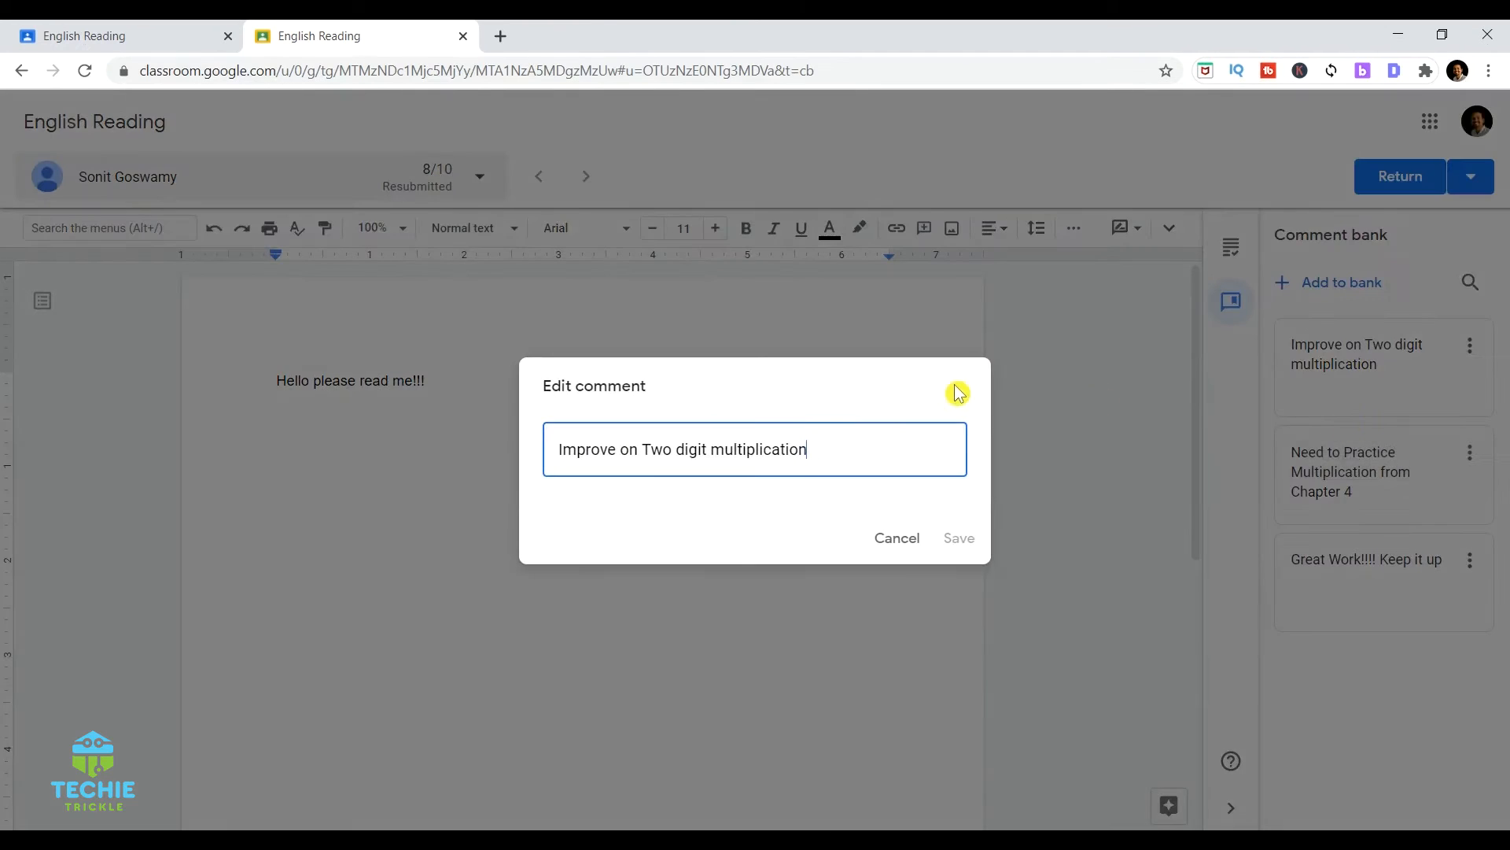
pyautogui.click(904, 443)
pyautogui.moveTo(826, 449); pyautogui.dragTo(547, 449)
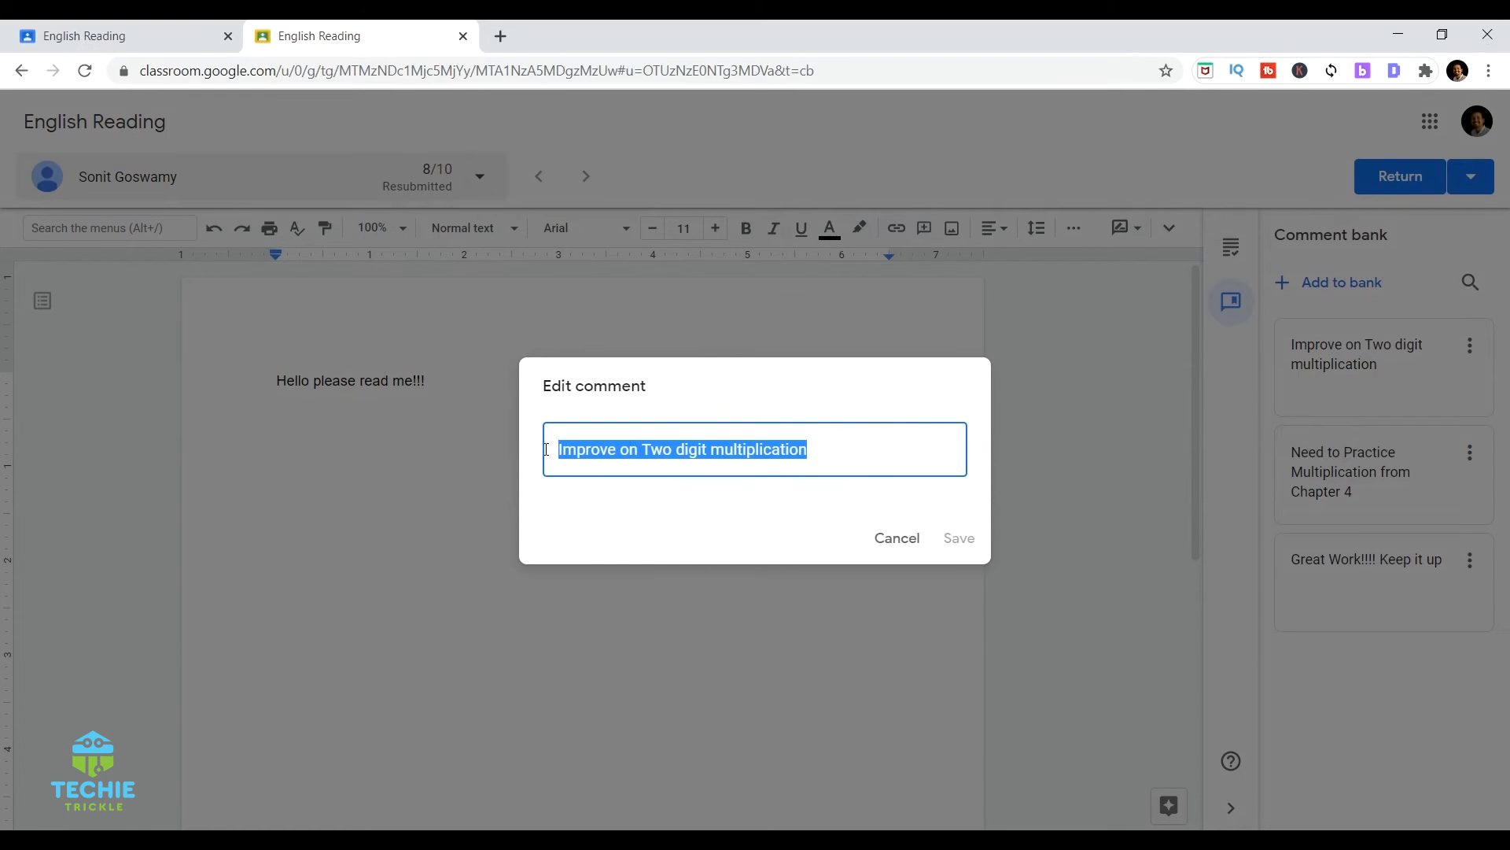
pyautogui.hotkey('ctrl', 'v')
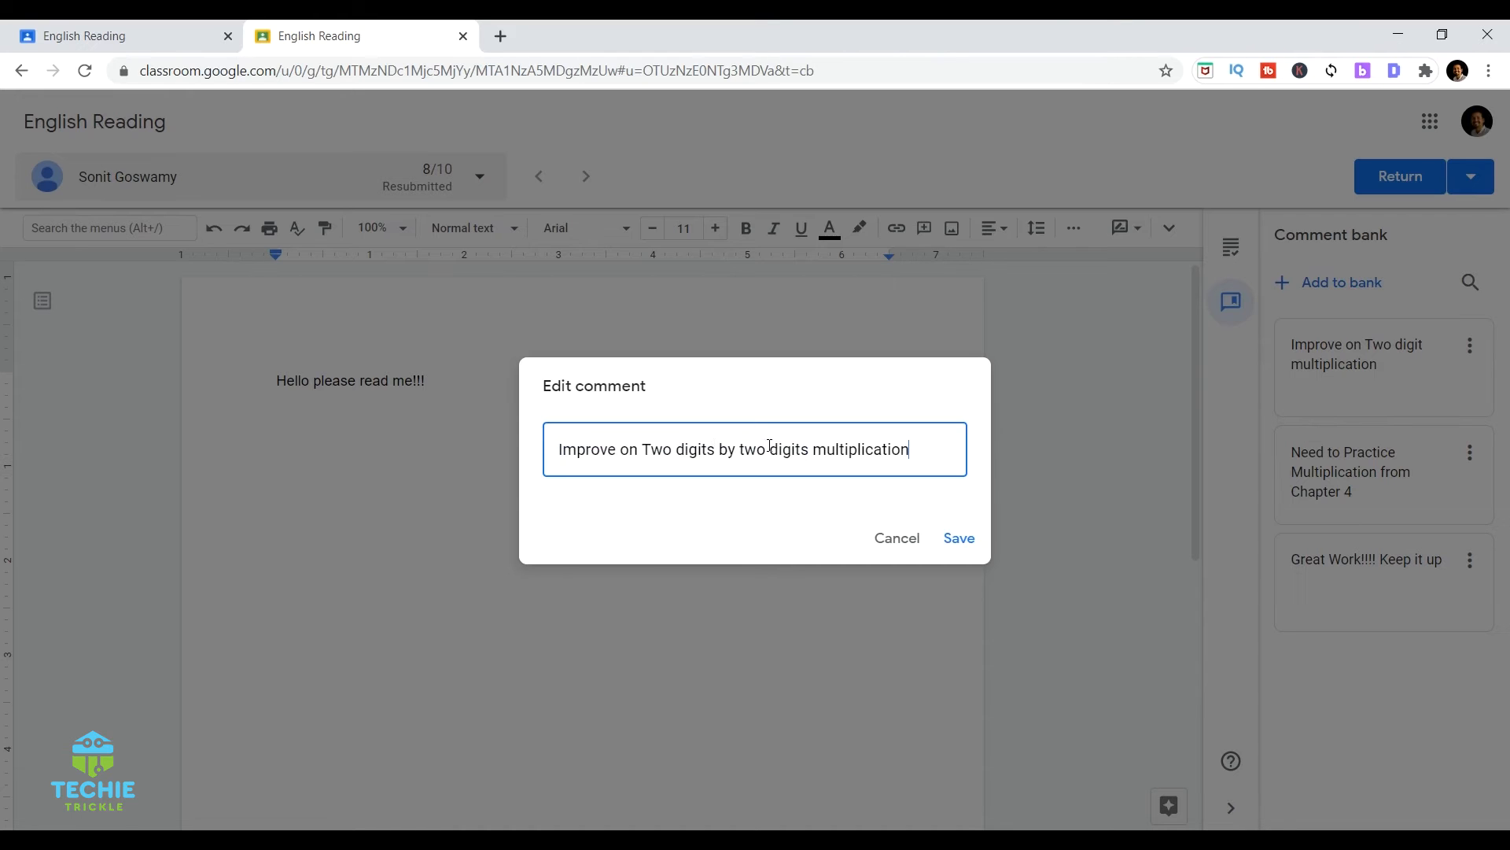
pyautogui.click(962, 546)
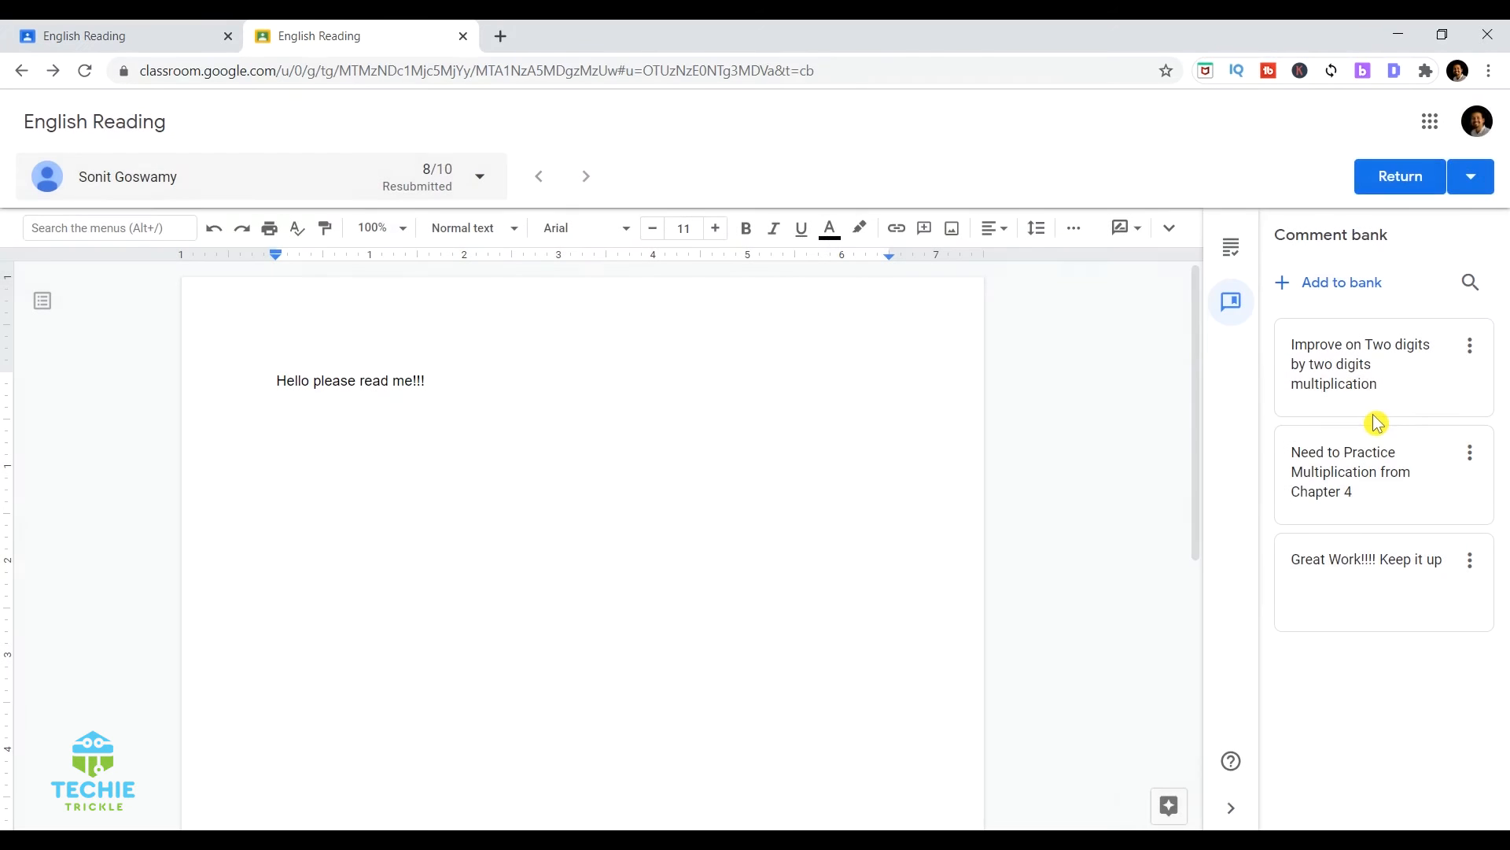
pyautogui.moveTo(1375, 418)
pyautogui.click(1470, 350)
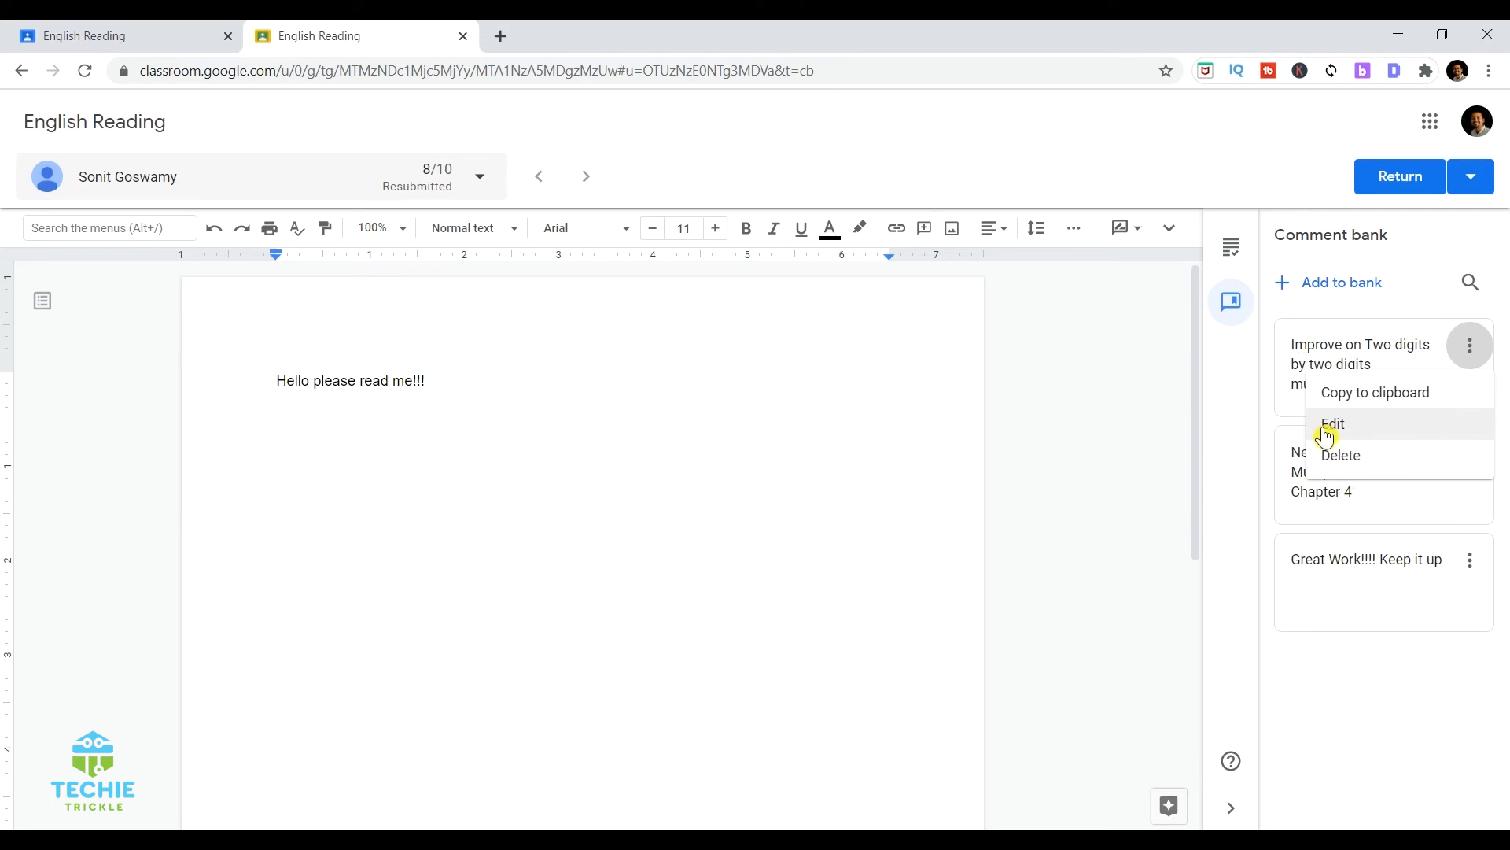
pyautogui.click(1337, 676)
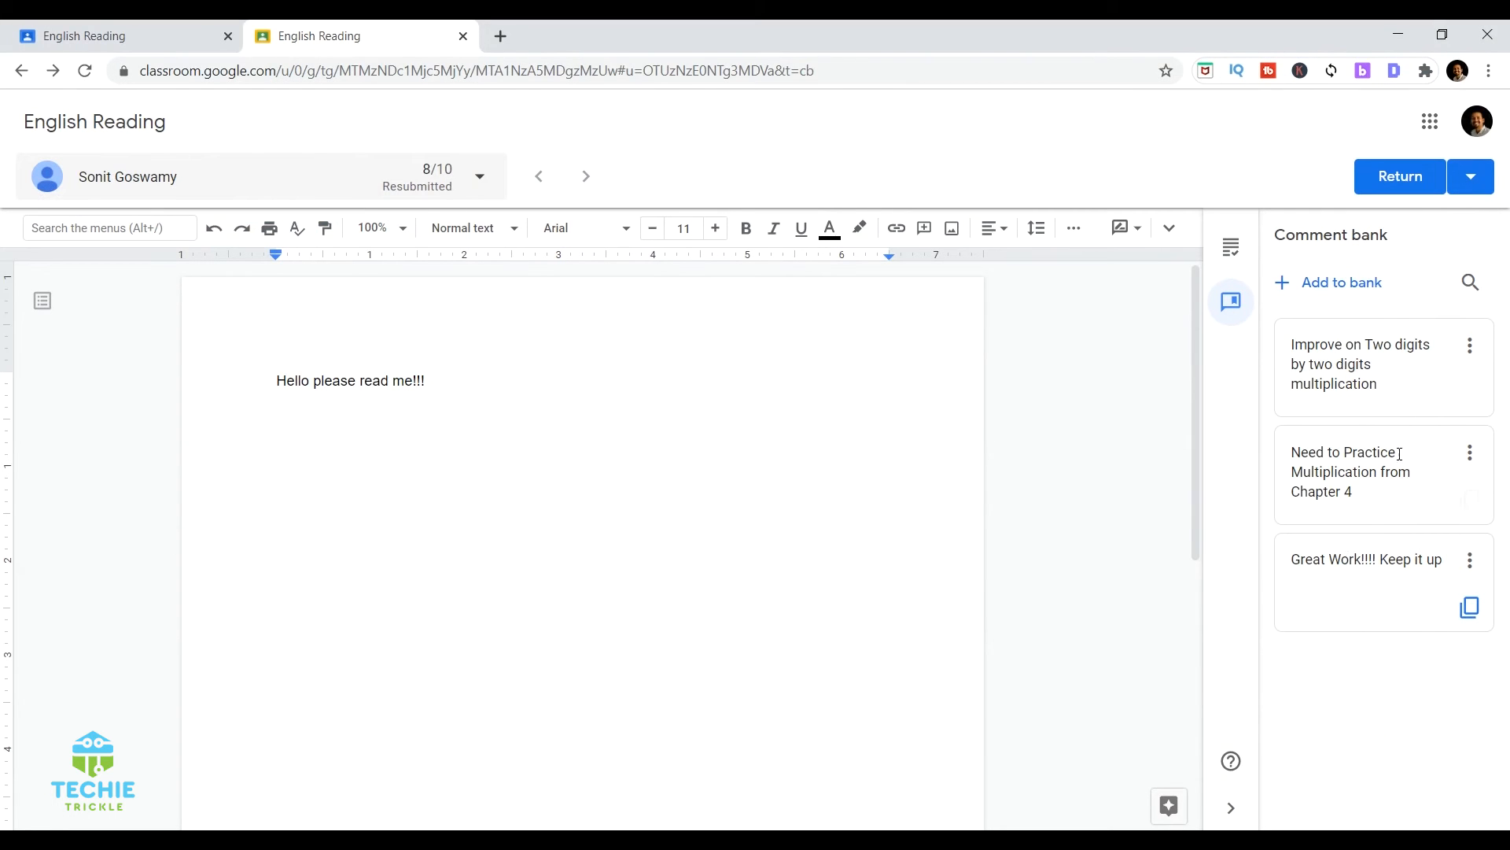
# Step: Add "This was 2 digit by 2 digit multiplication", "Improve your Tens and Ones" and "Please improve your carry concept" to the comment bank
pyautogui.click(1328, 298)
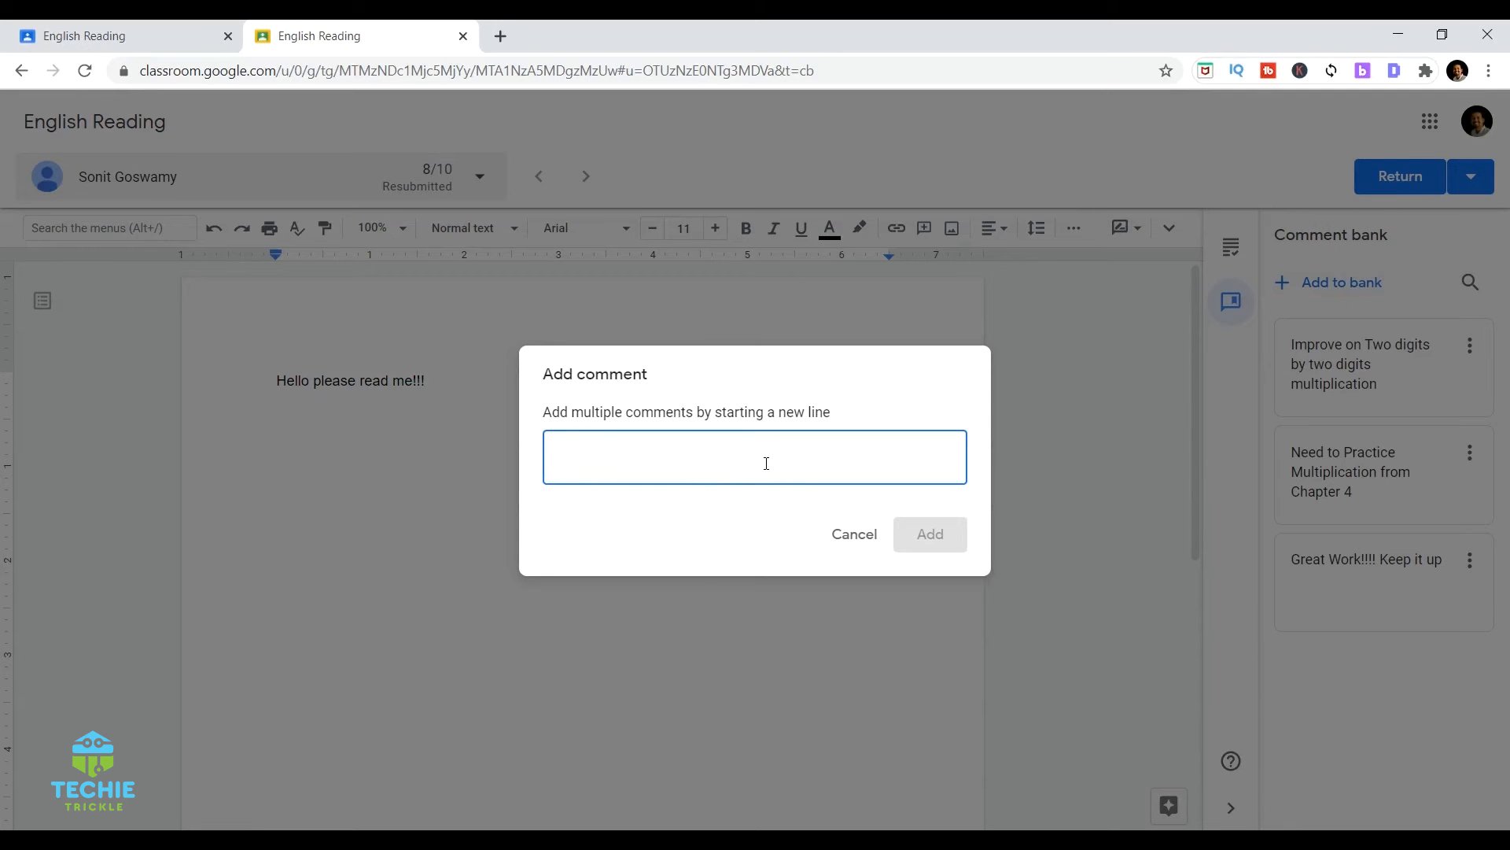
pyautogui.hotkey('ctrl', 'v')
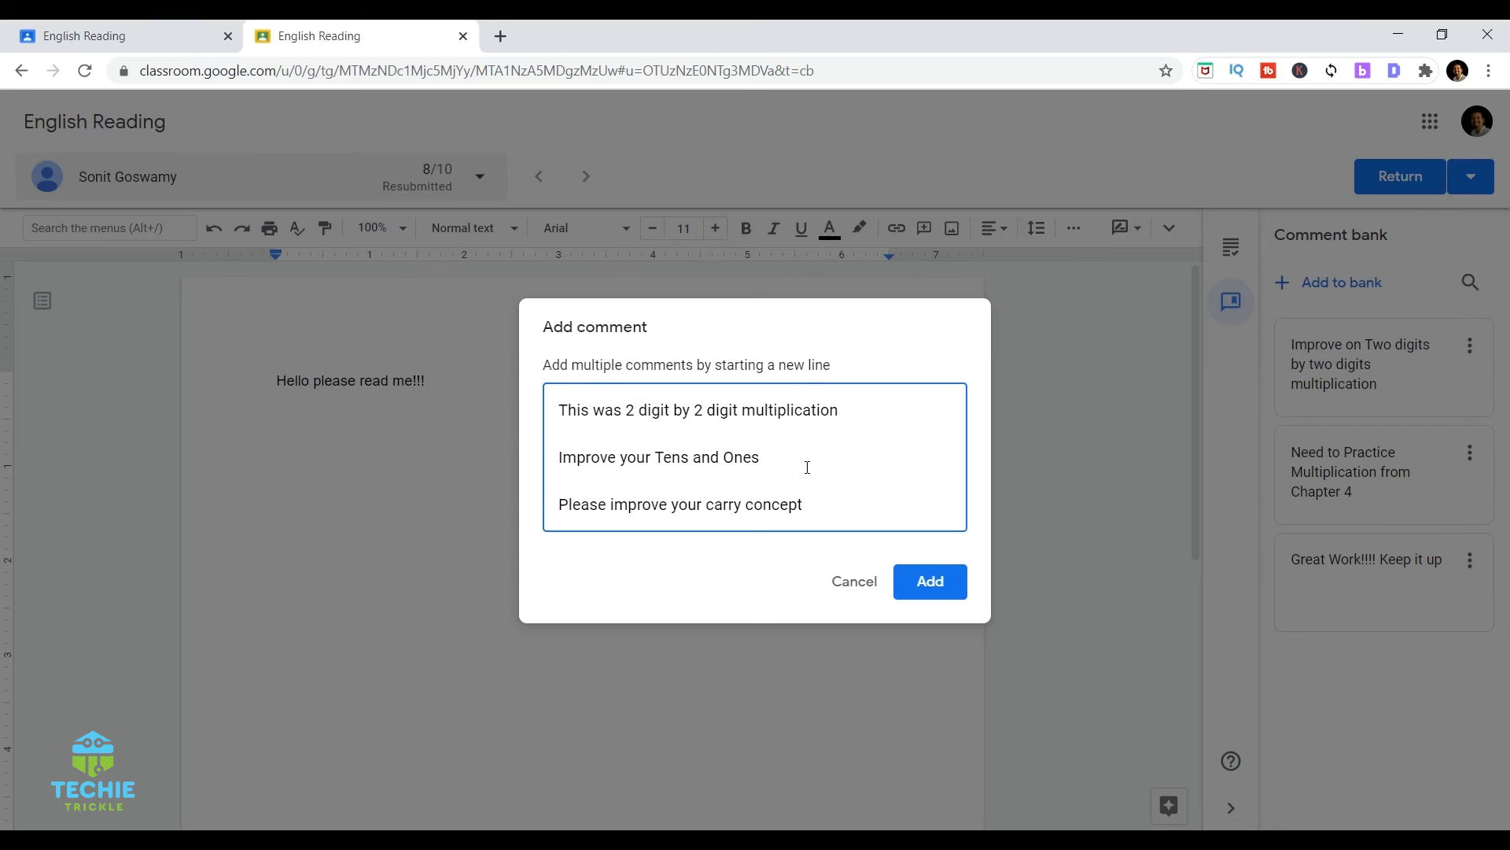
pyautogui.click(944, 594)
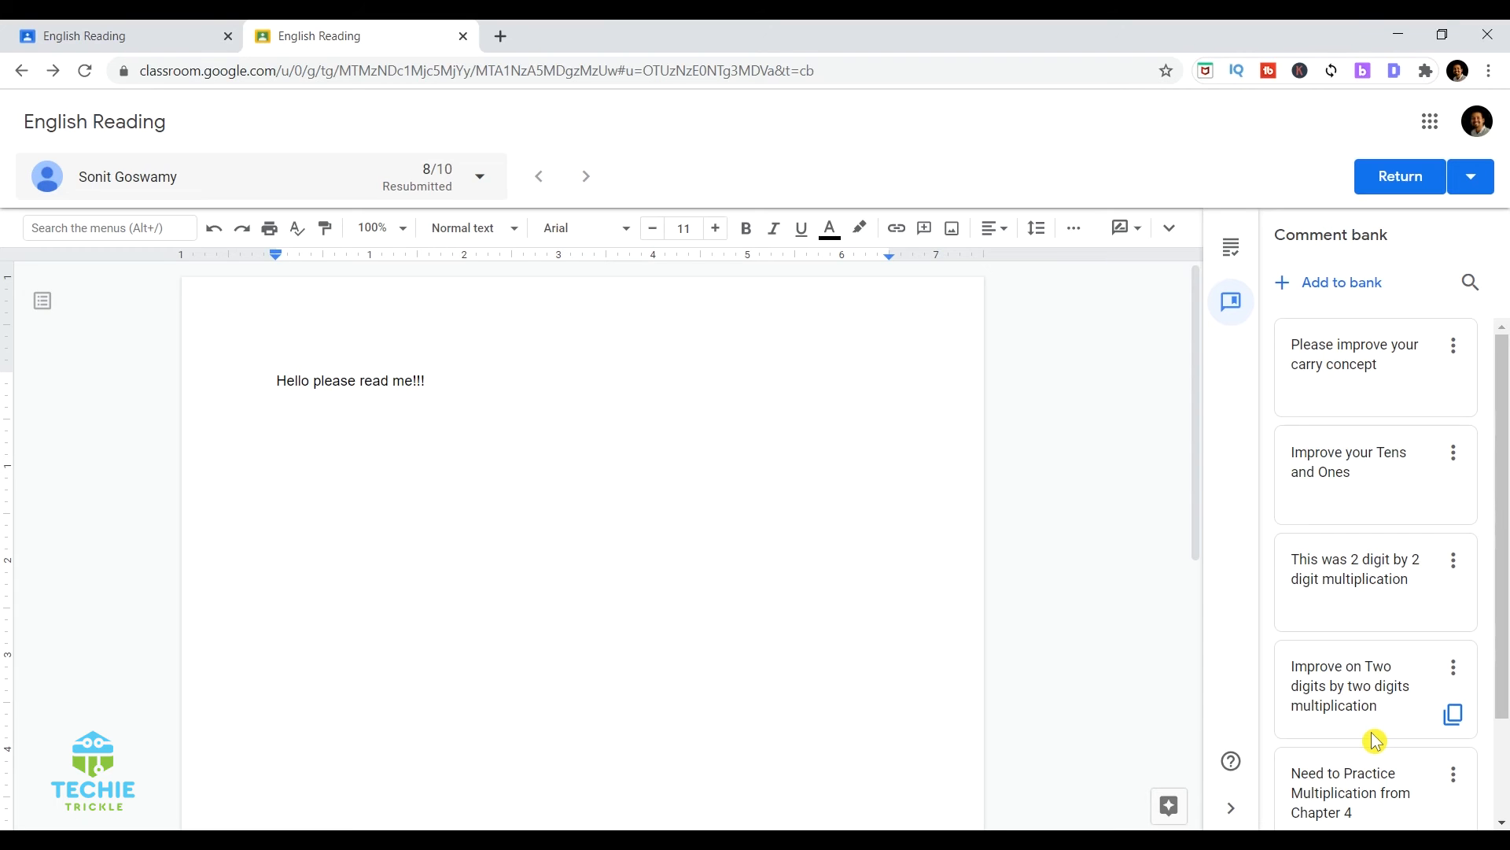
# Step: Return to the submission's grading details and open the student's attached document in Google Docs
pyautogui.click(1023, 463)
pyautogui.click(1135, 339)
pyautogui.click(1233, 251)
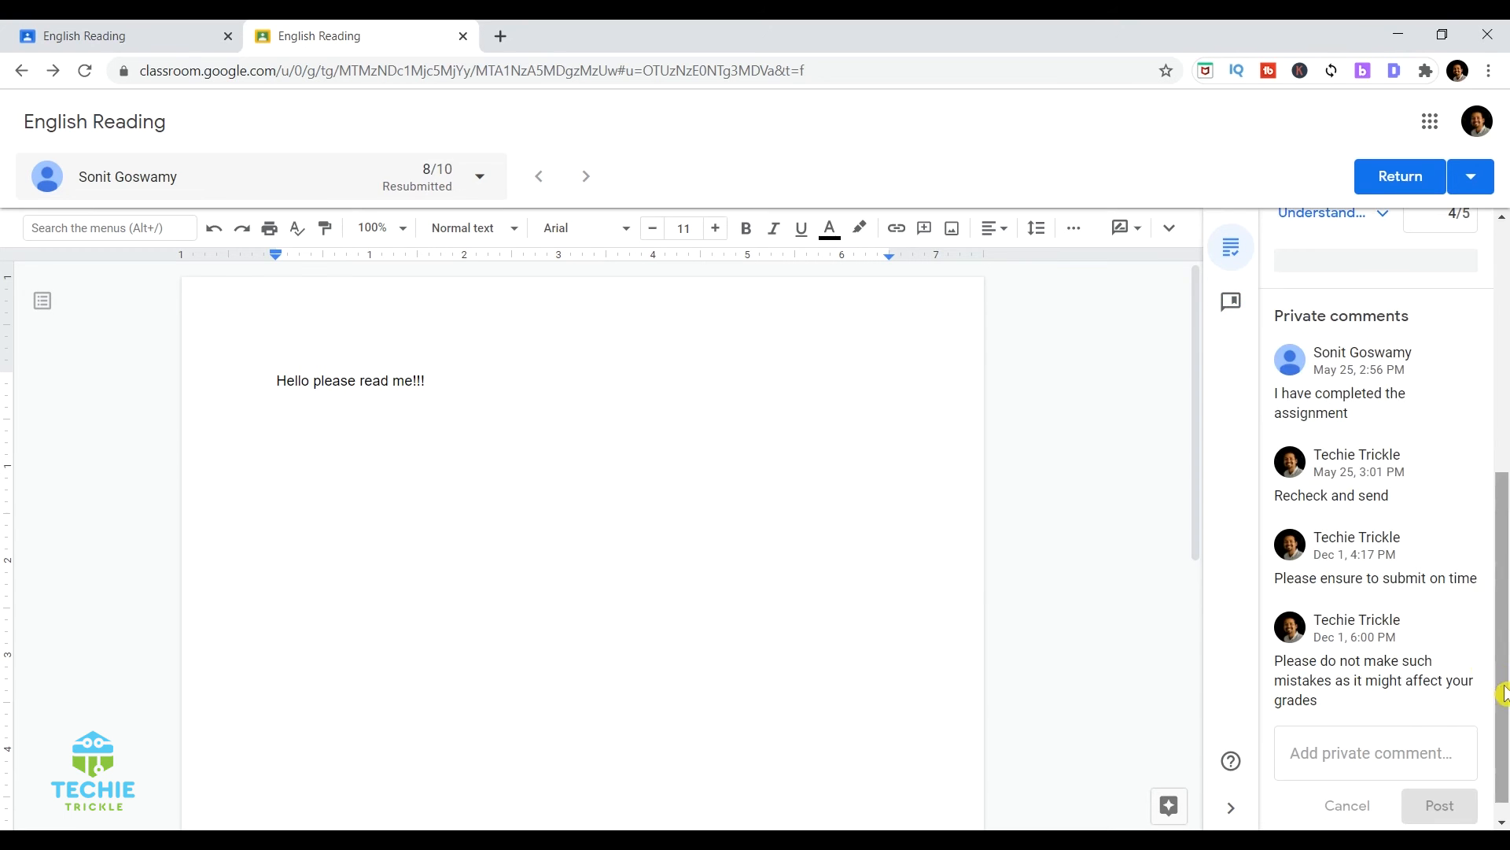
pyautogui.scroll(5, 1408, 612)
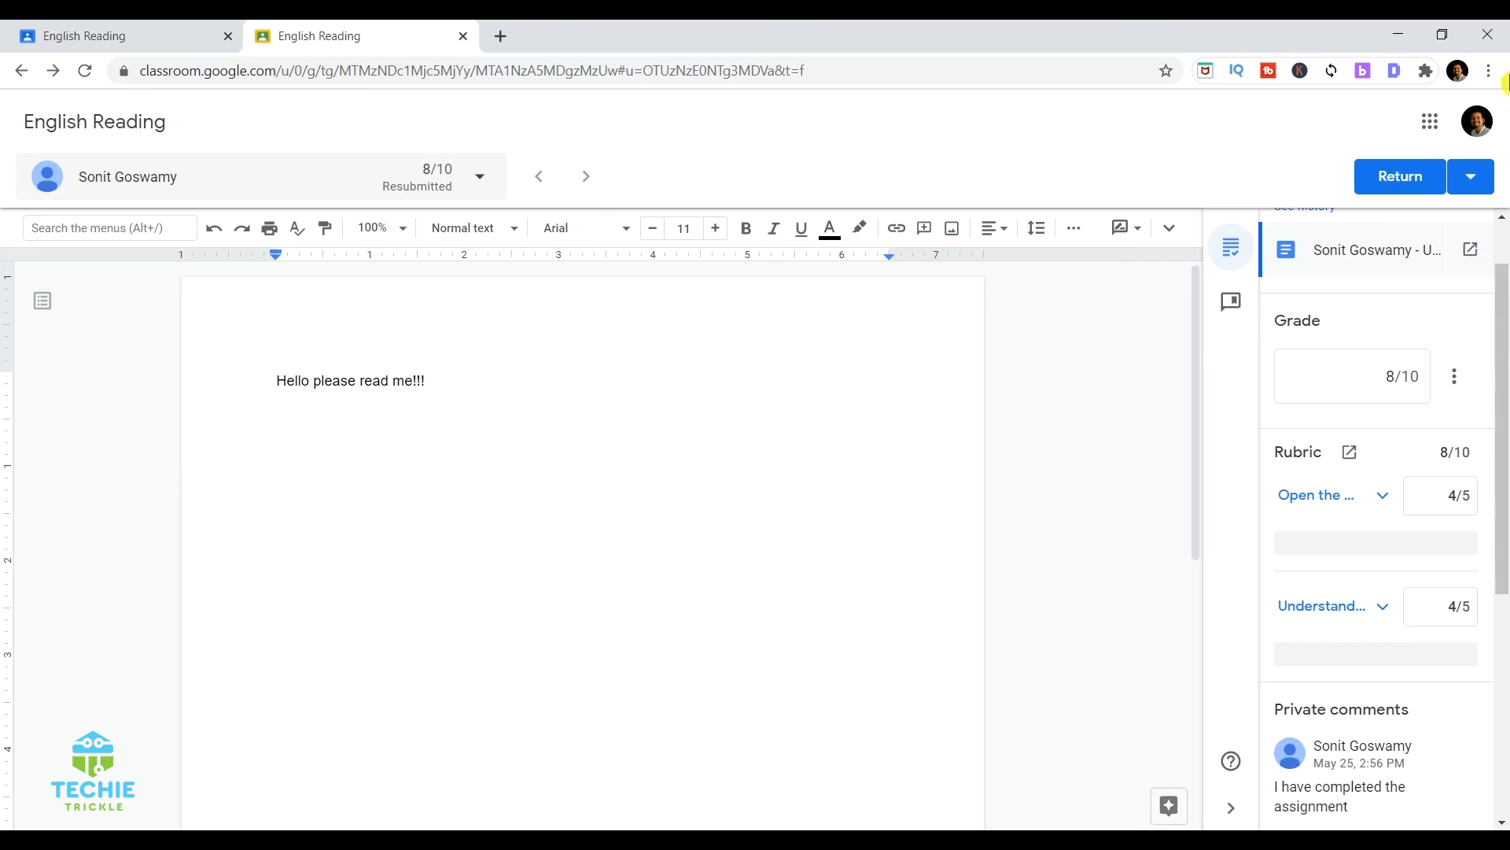
pyautogui.click(1470, 249)
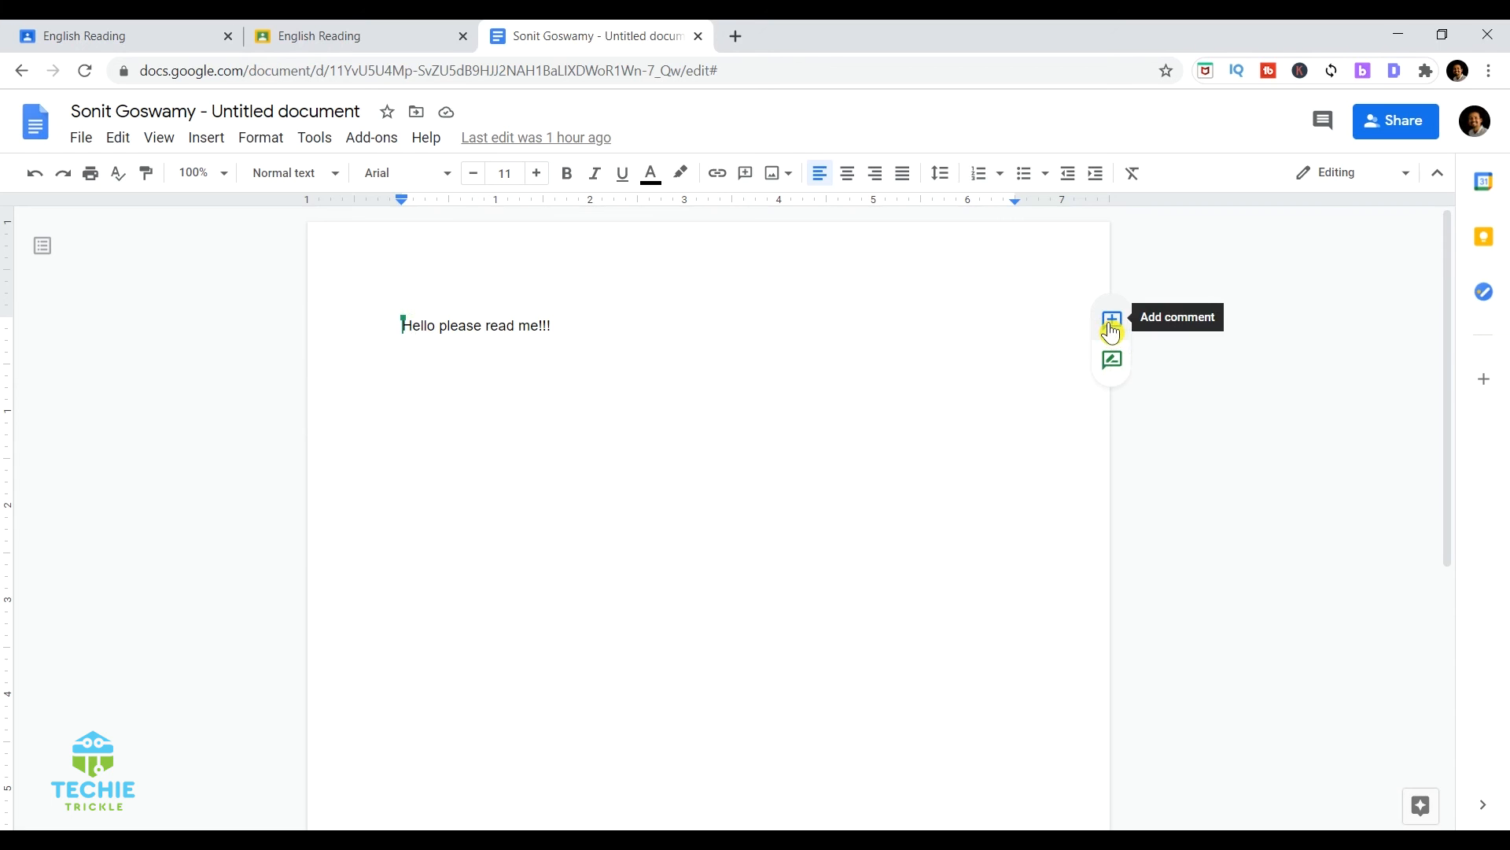
# Step: Post the comment "This is not the way to start a sentence" on the first line, mentioning the teacher's own account without assigning it
pyautogui.click(1110, 329)
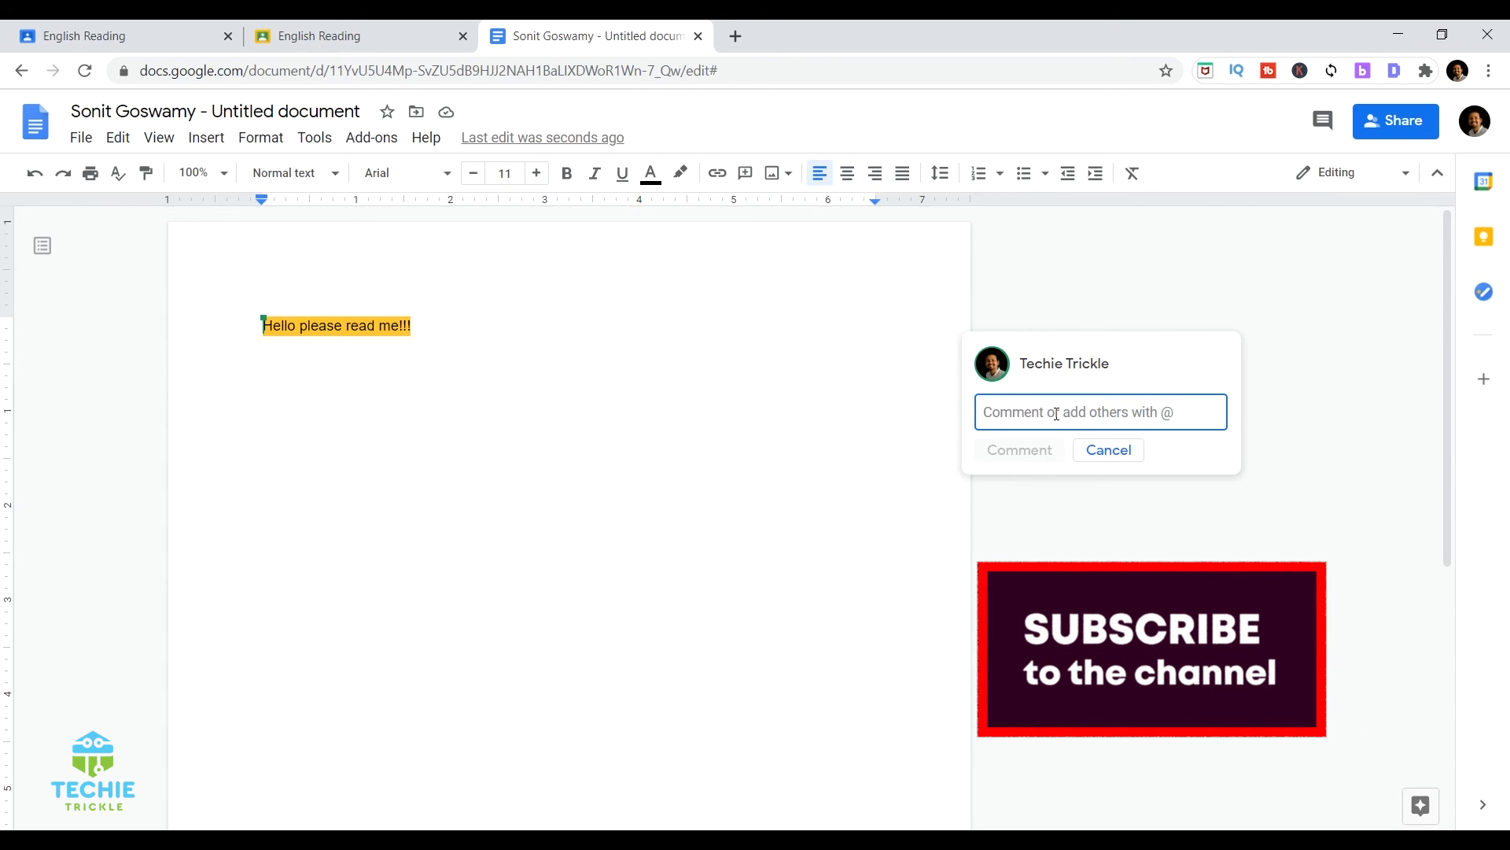
pyautogui.write('This is not the way to start a sentence')
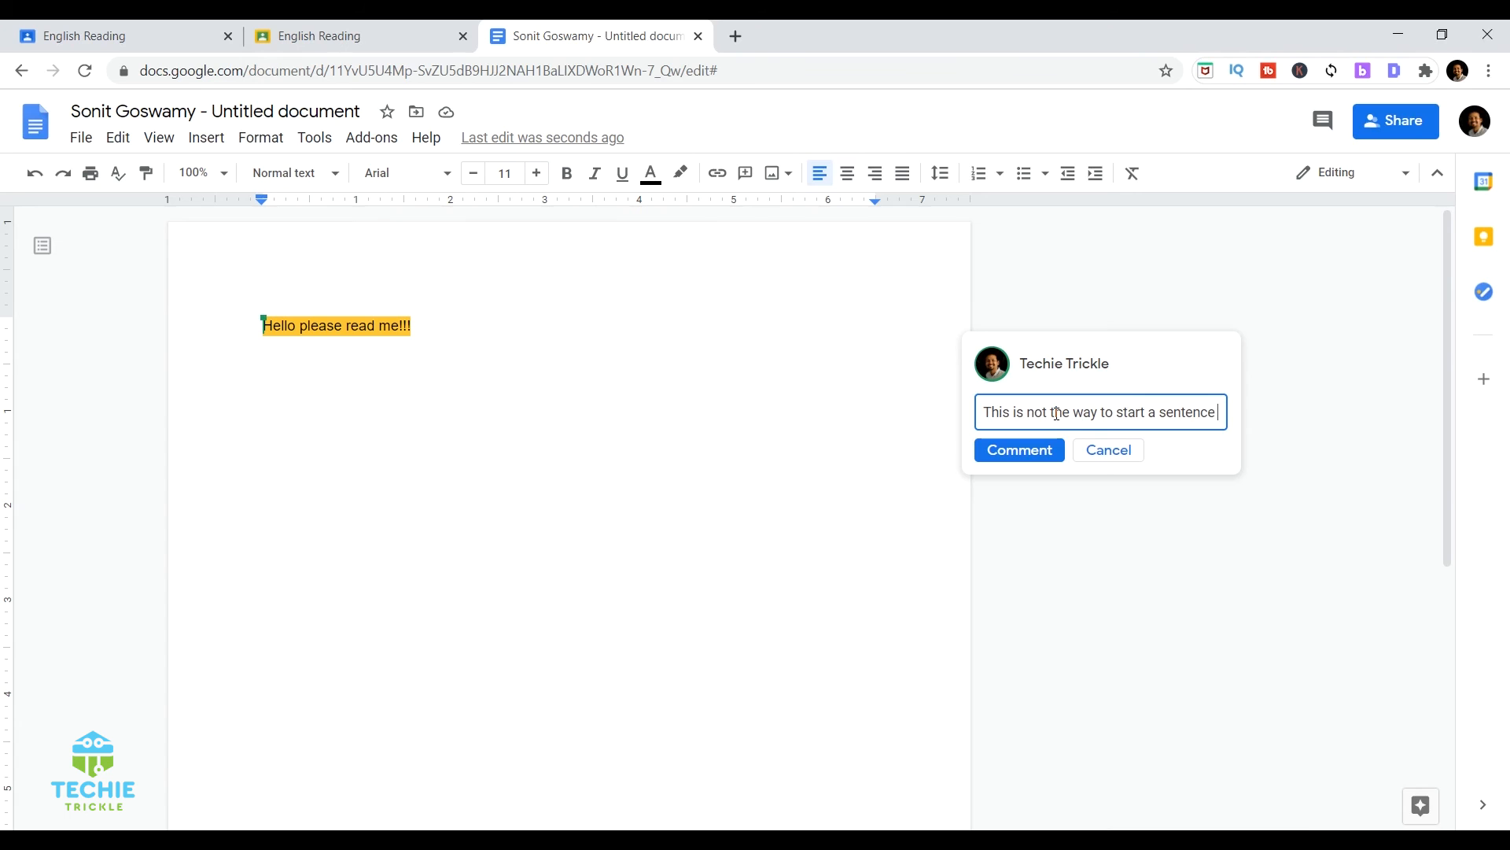
pyautogui.write('@')
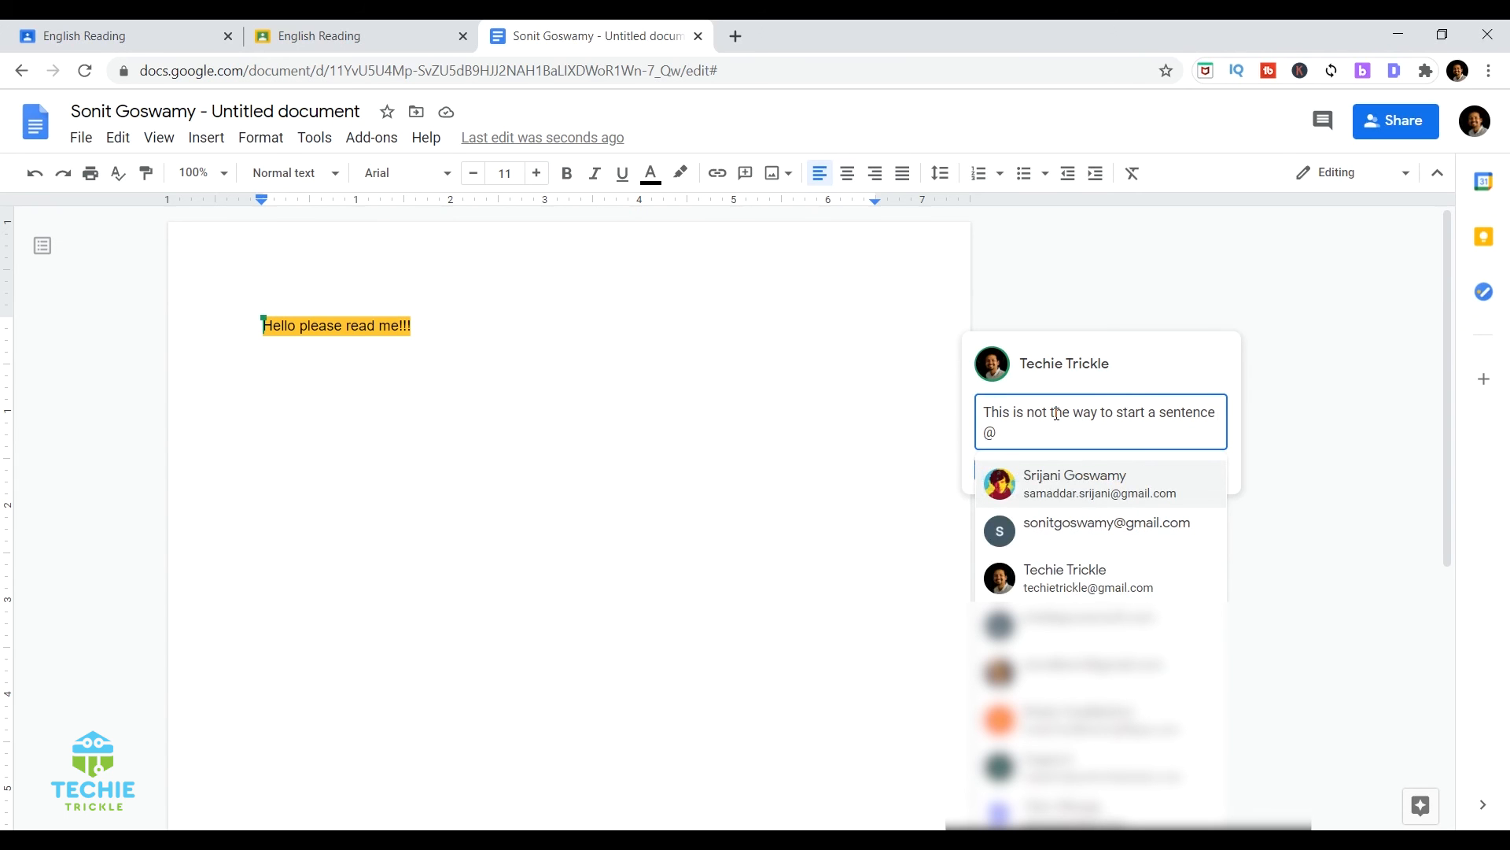
pyautogui.click(1104, 580)
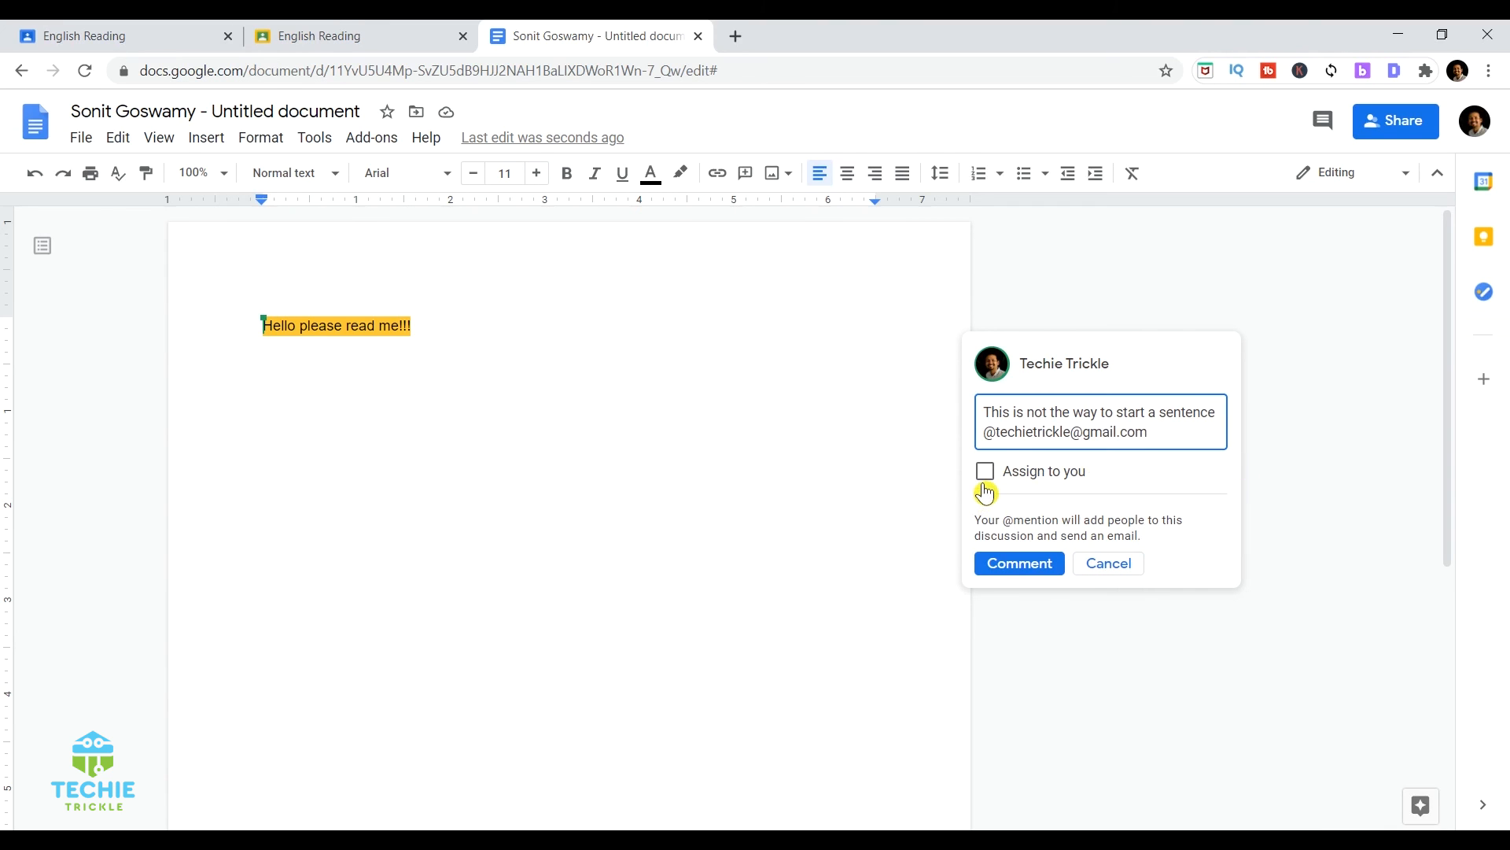
pyautogui.click(1007, 564)
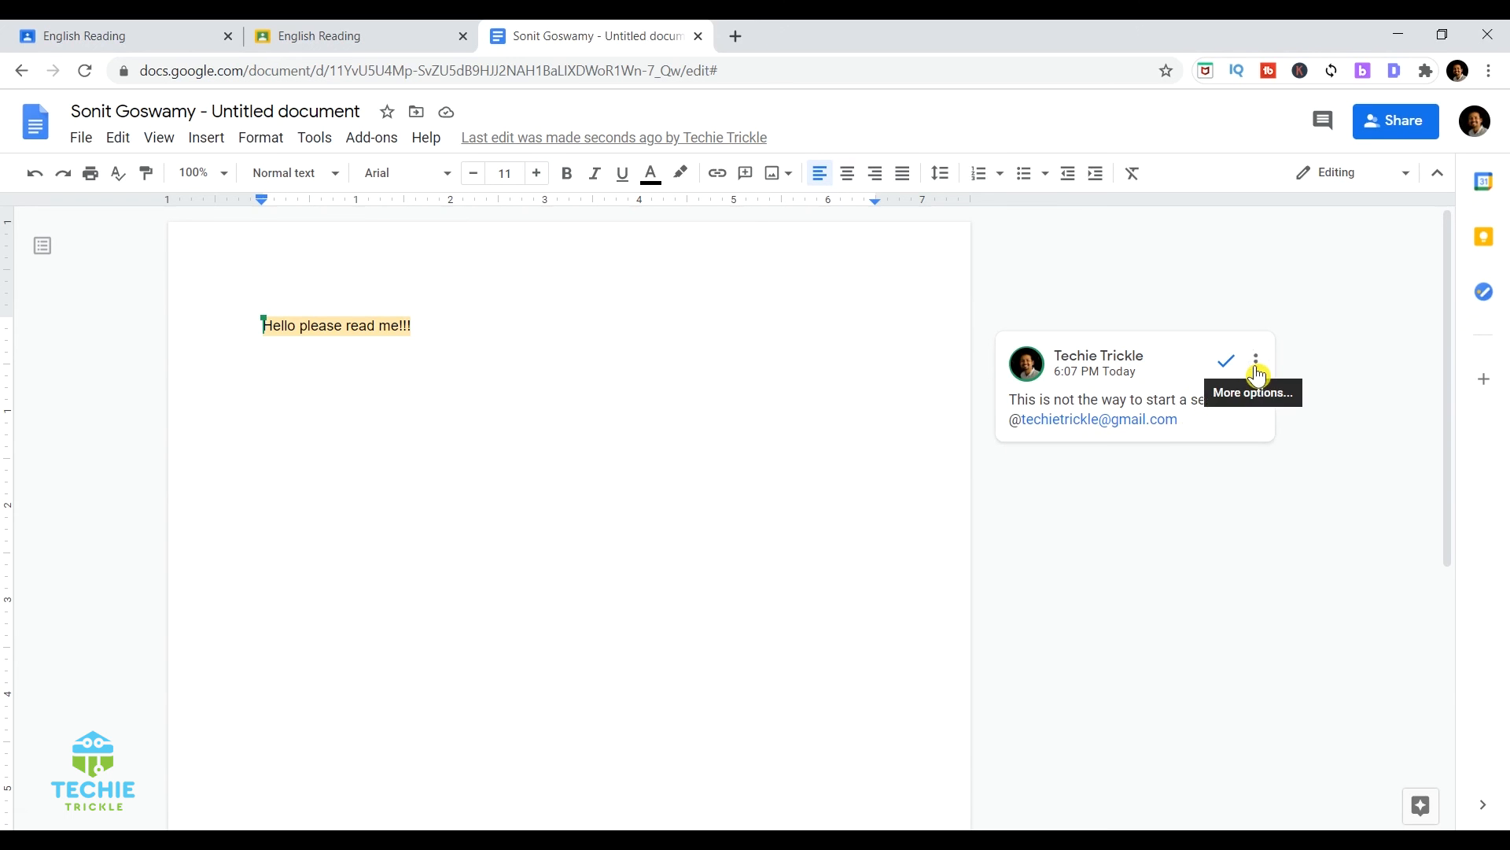
# Step: Show the direct link to the posted comment on the document's first line
pyautogui.click(1257, 366)
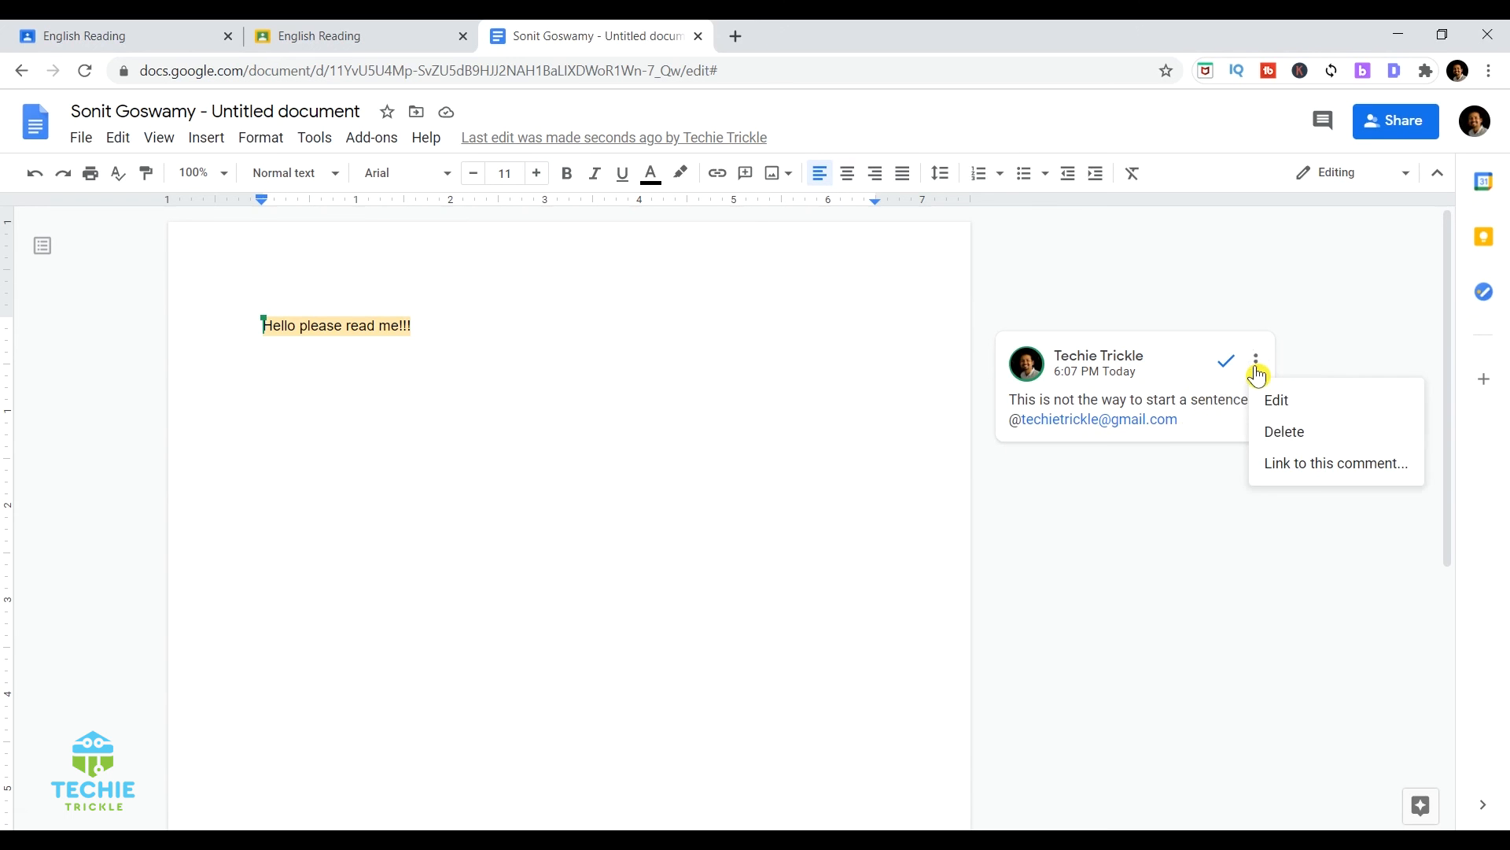
pyautogui.click(1295, 470)
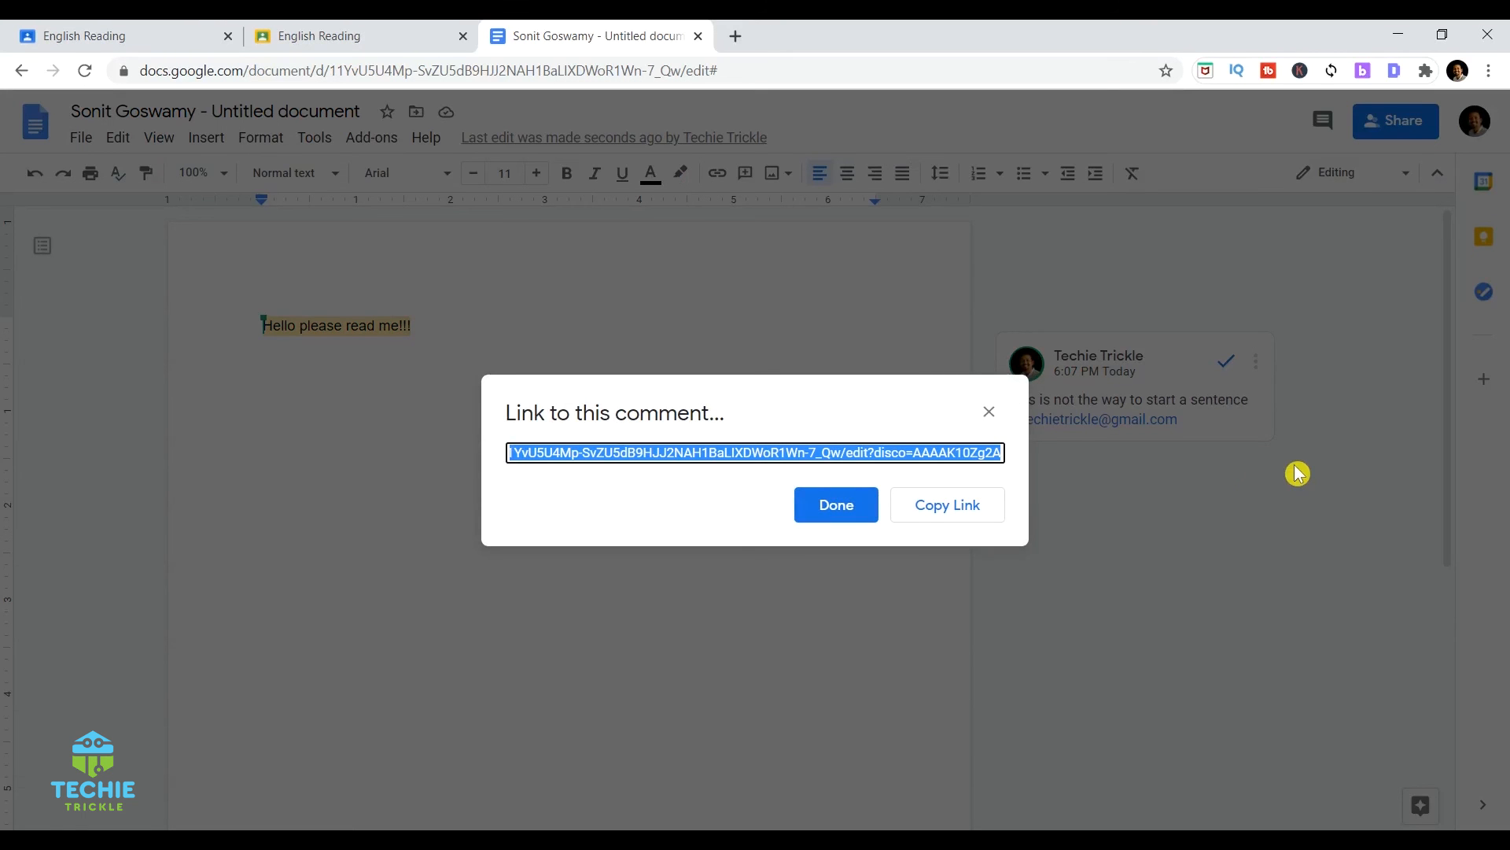